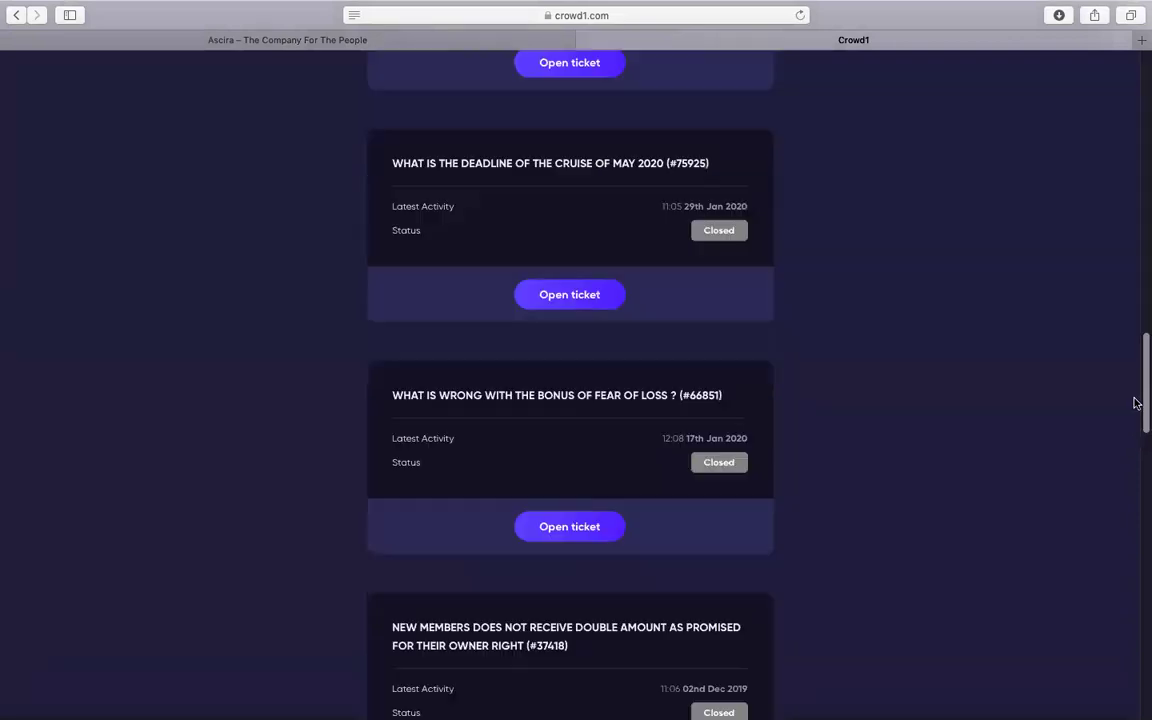
pyautogui.scroll(-8, 1111, 600)
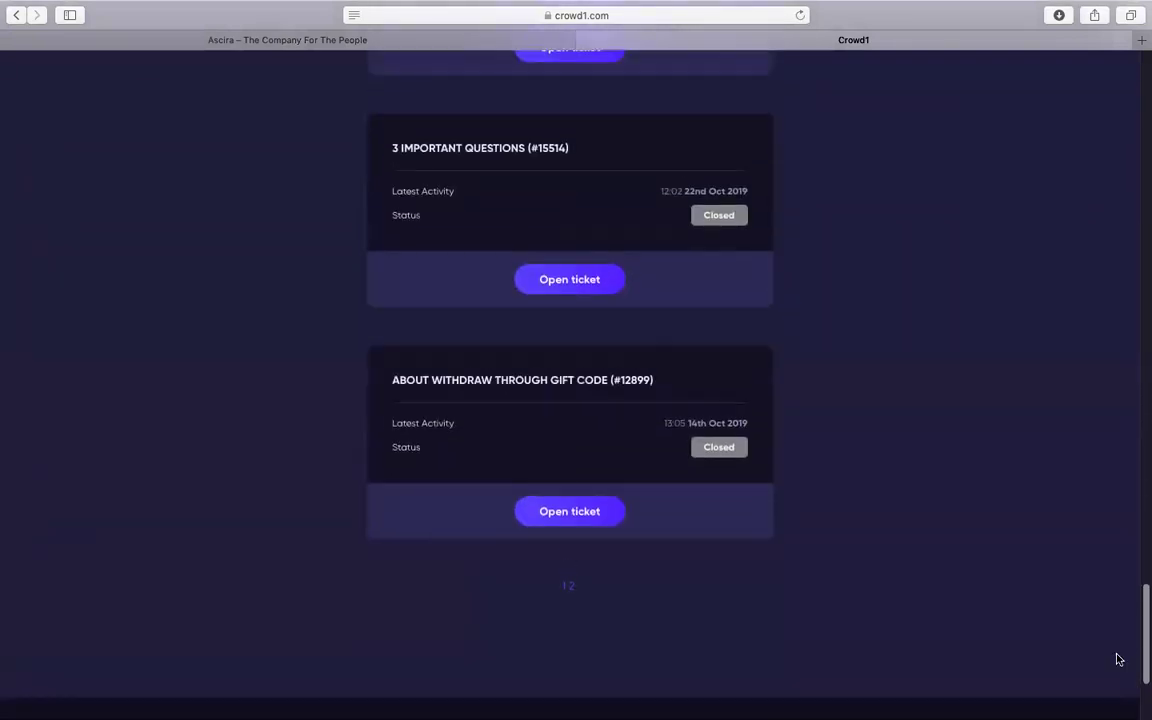
# Scroll down the My support tickets list to the oldest closed tickets on page 1
pyautogui.moveTo(1141, 645); pyautogui.dragTo(1109, 115)
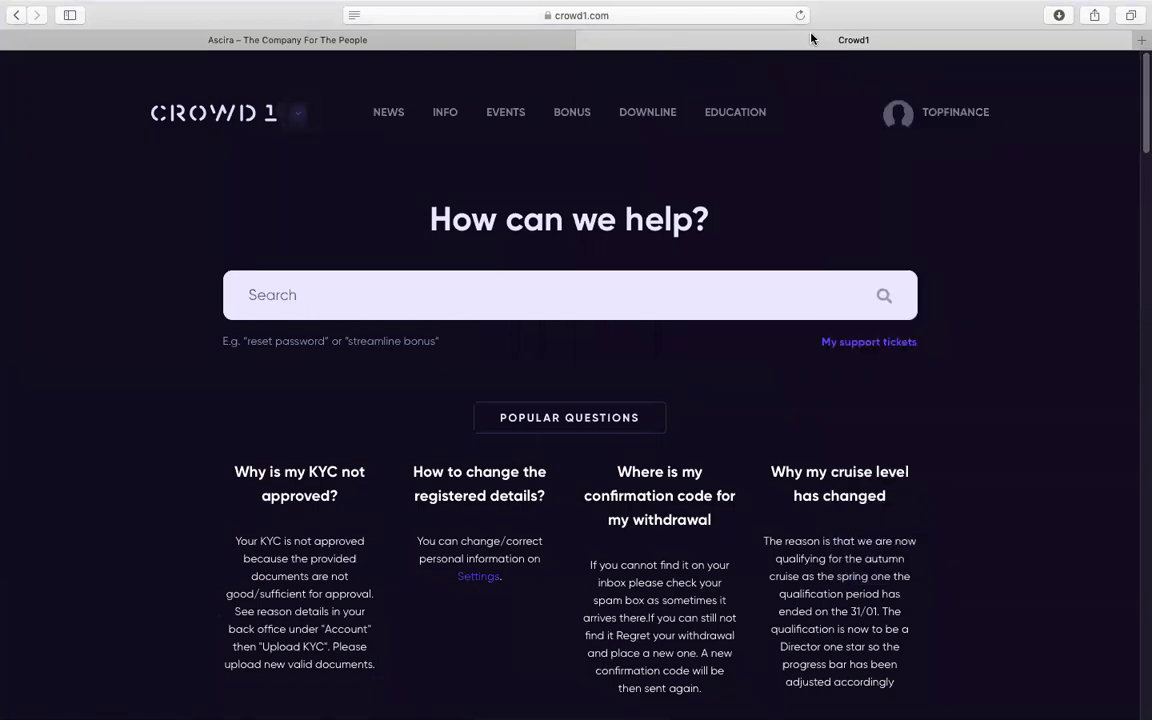
# Scroll the help page down to the Still need help? section and highlight its heading
pyautogui.moveTo(893, 115)
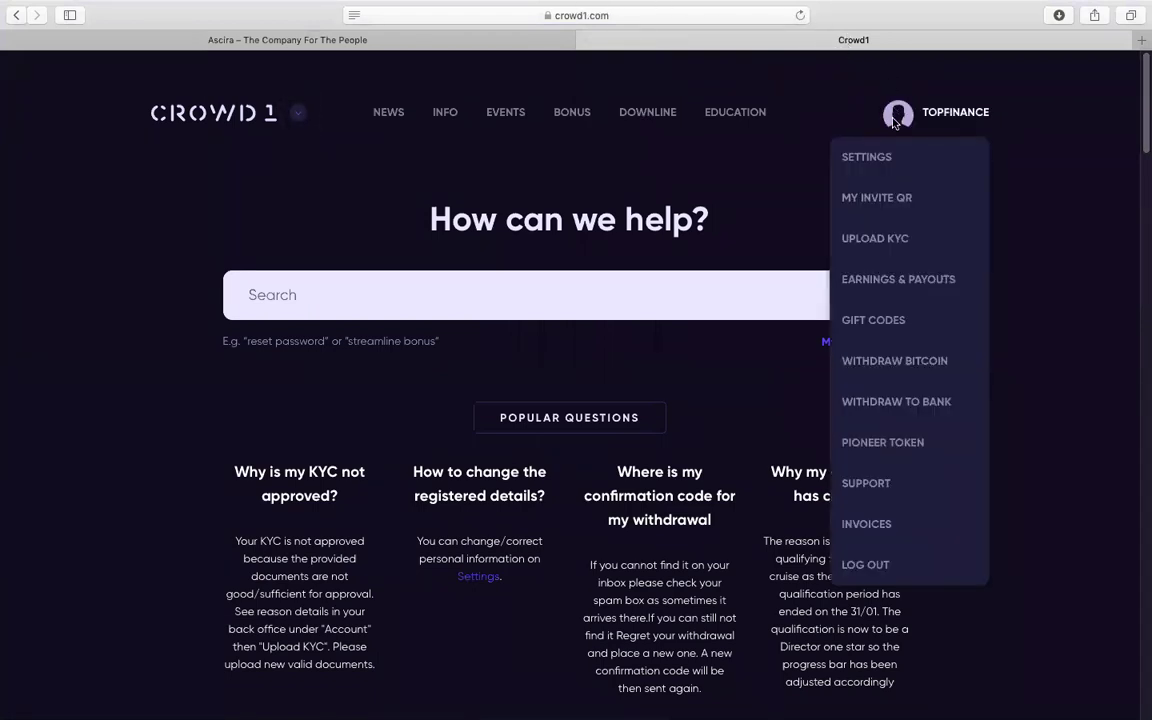
pyautogui.scroll(-3, 885, 116)
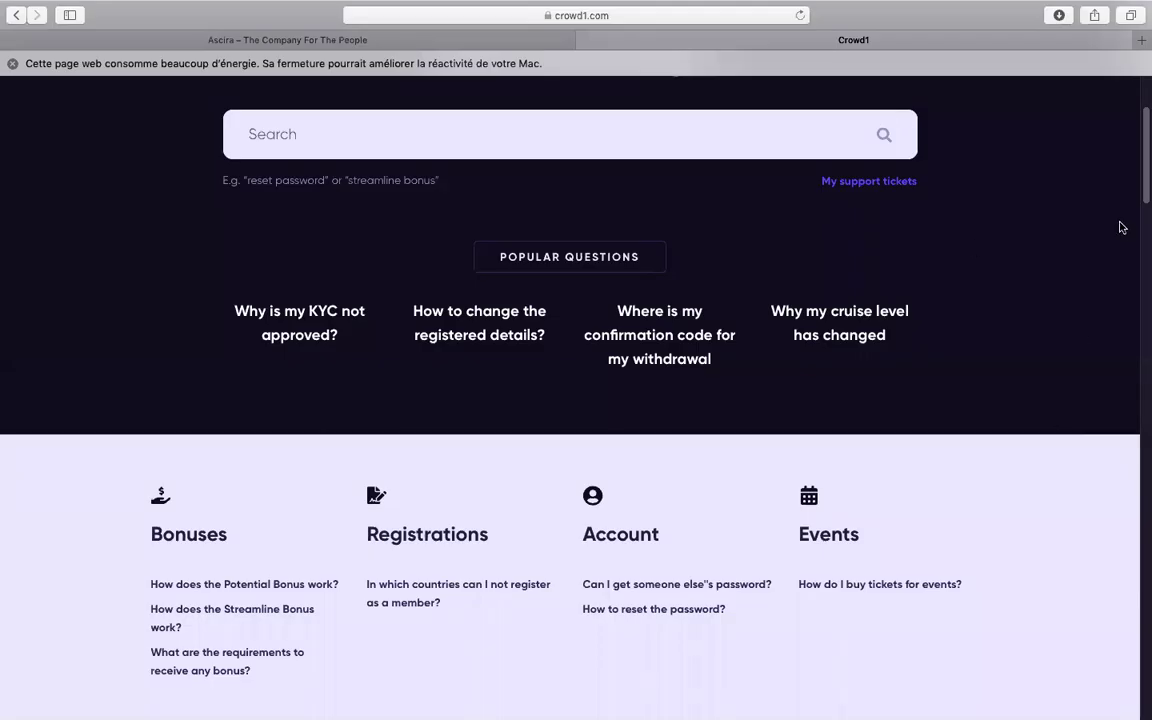
pyautogui.moveTo(1141, 180); pyautogui.dragTo(1143, 275)
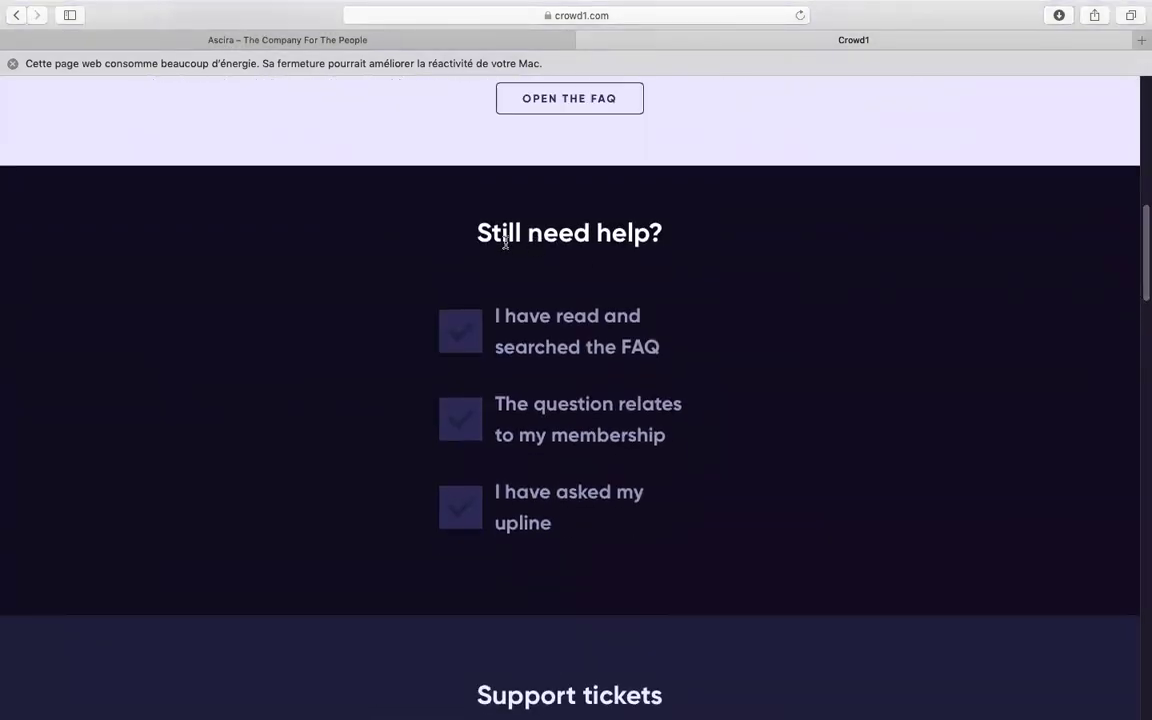
pyautogui.moveTo(476, 233); pyautogui.dragTo(679, 237)
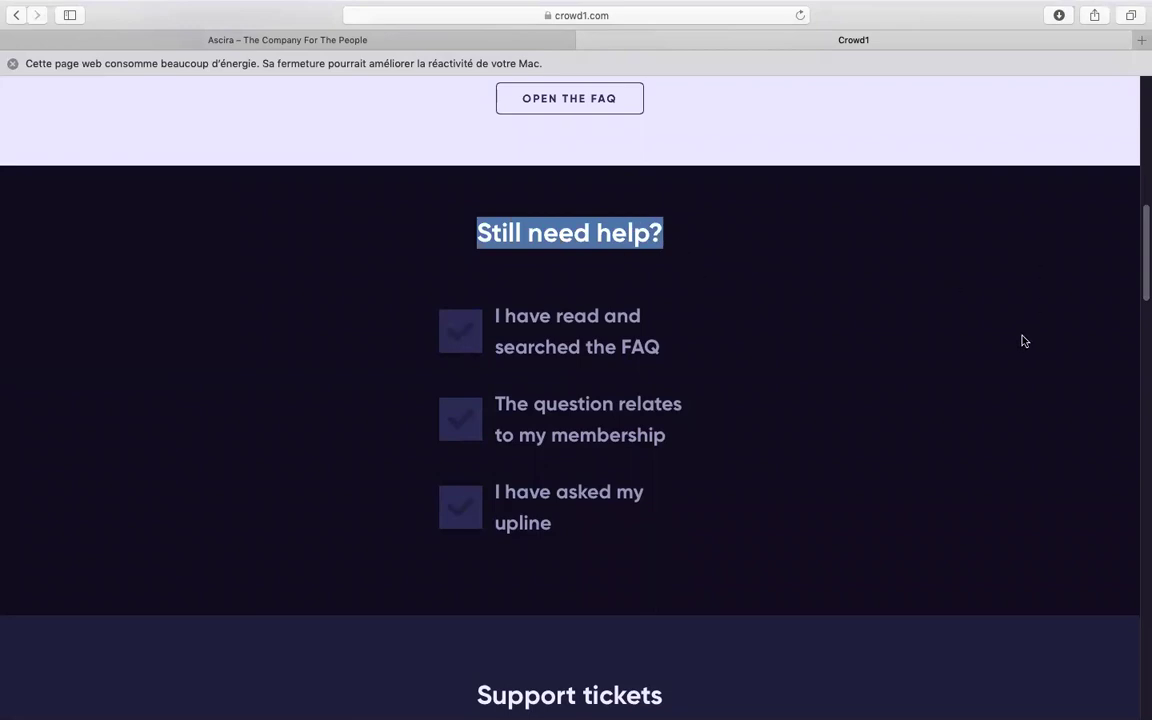
# Tick the three confirmations: FAQ read, question about membership, upline already asked
pyautogui.click(627, 290)
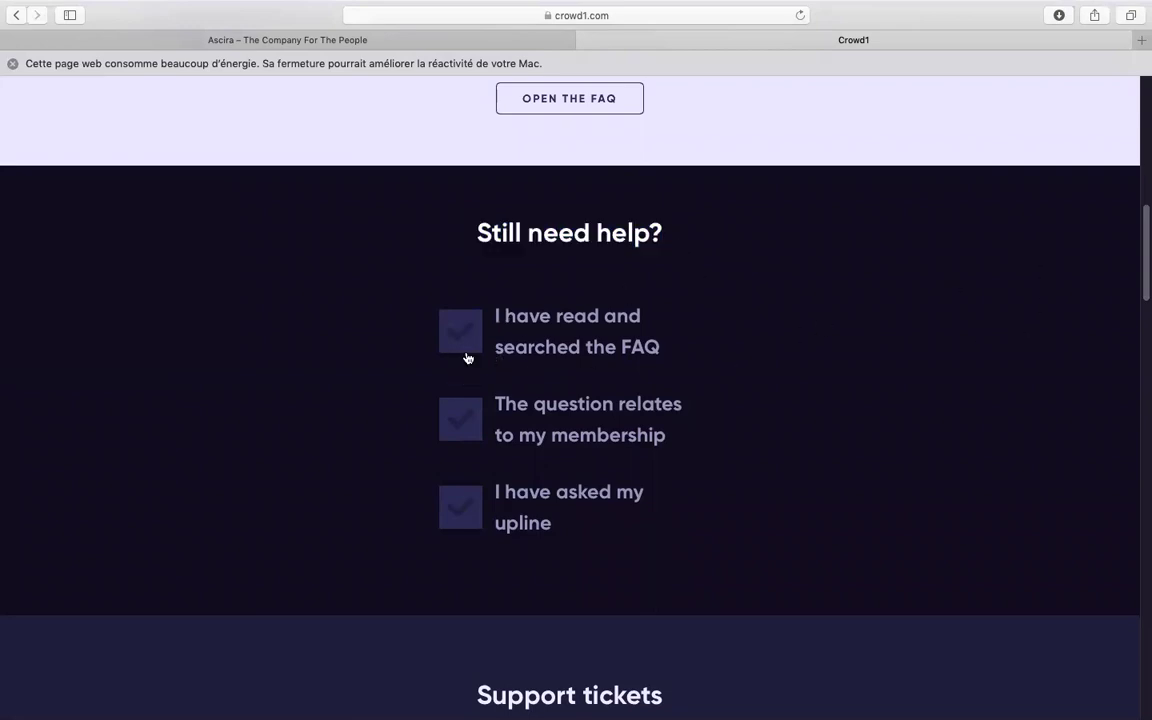
pyautogui.click(465, 347)
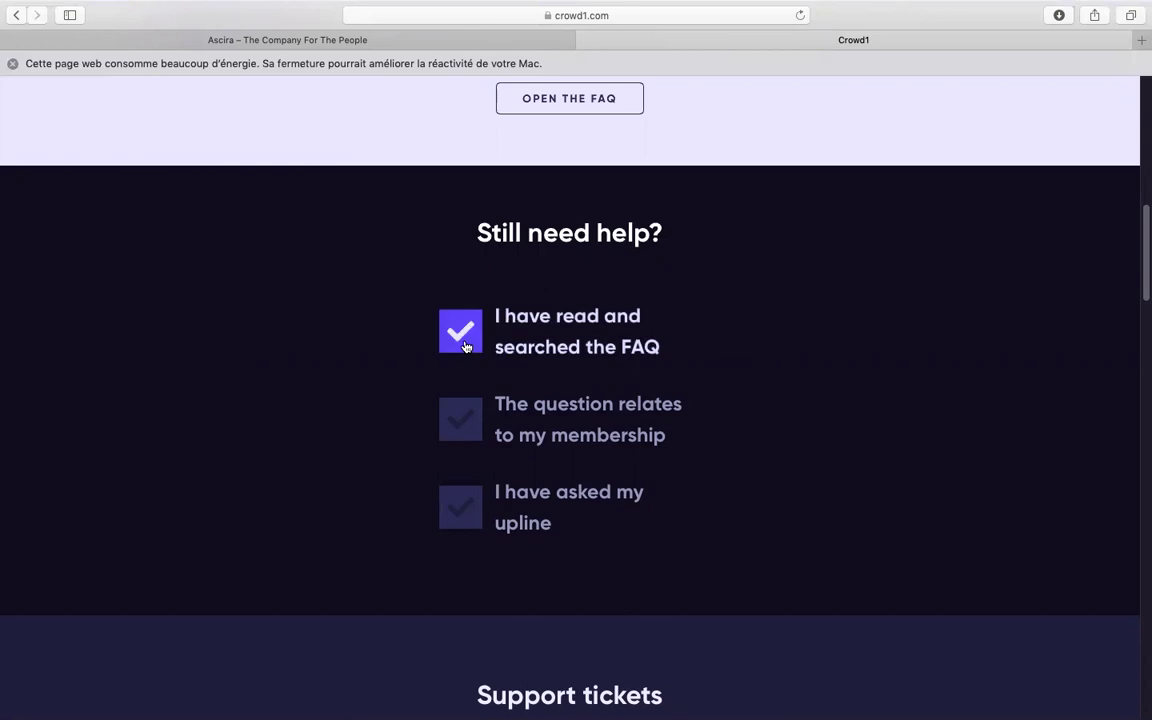
pyautogui.click(458, 431)
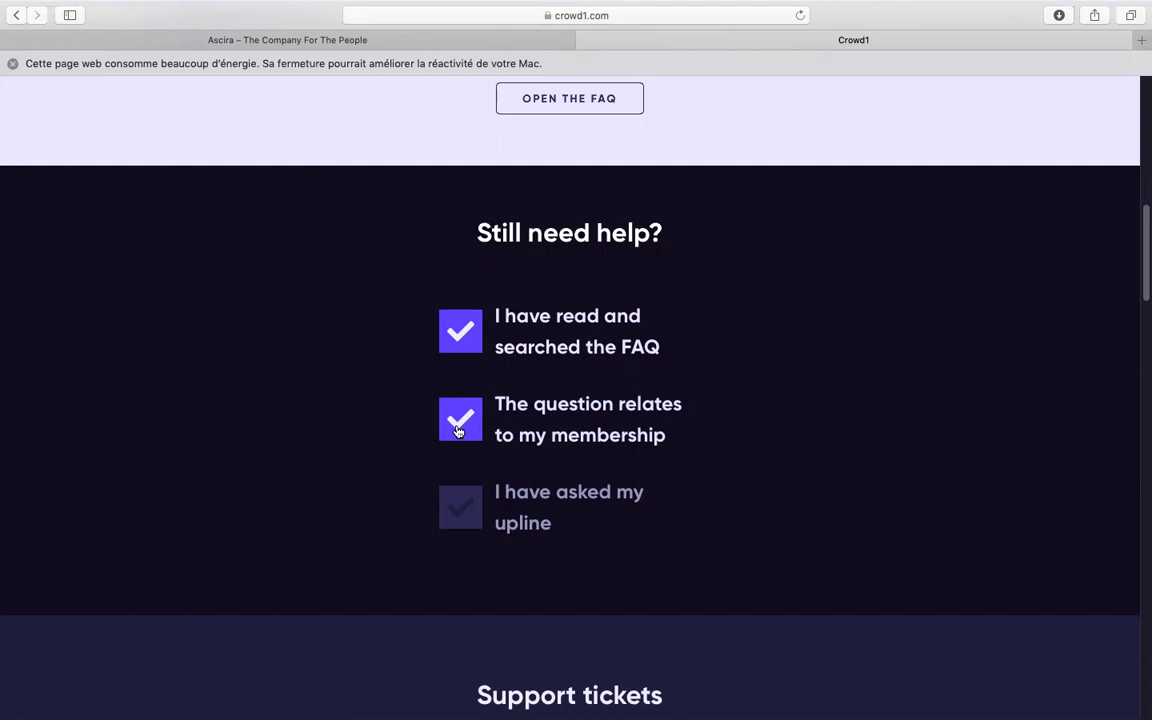
pyautogui.click(462, 512)
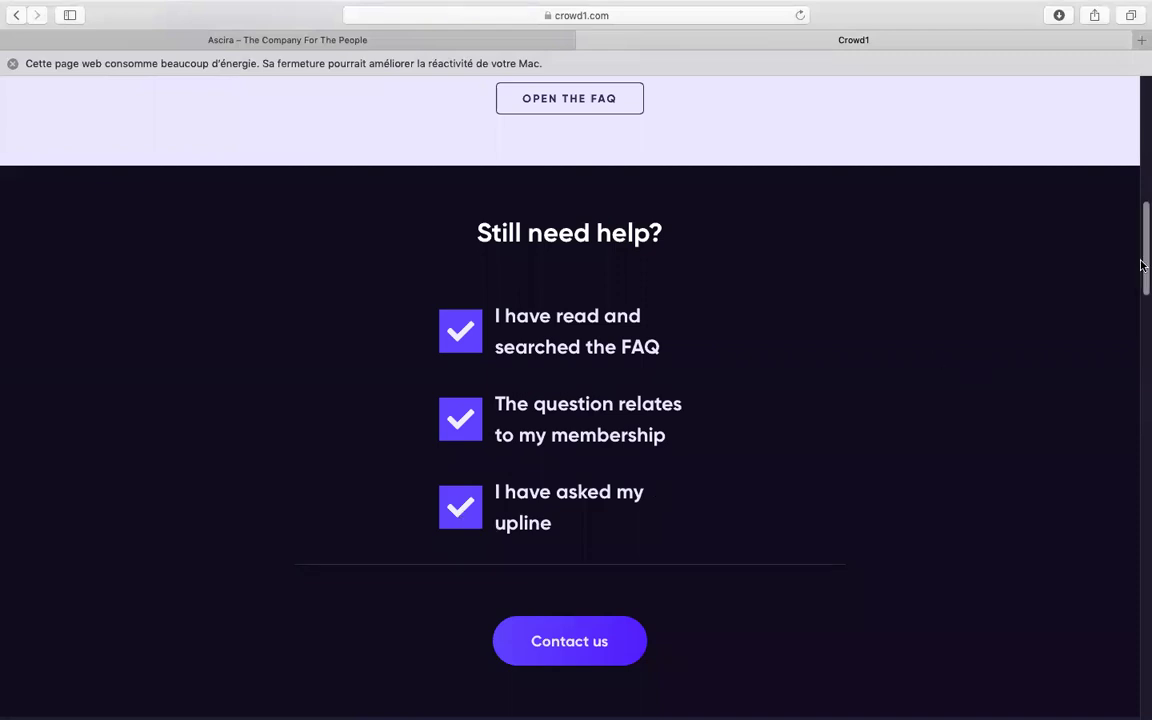
# Untick all three Still need help? confirmations and tick them again
pyautogui.moveTo(1143, 271); pyautogui.dragTo(1143, 316)
pyautogui.scroll(5, 1143, 316)
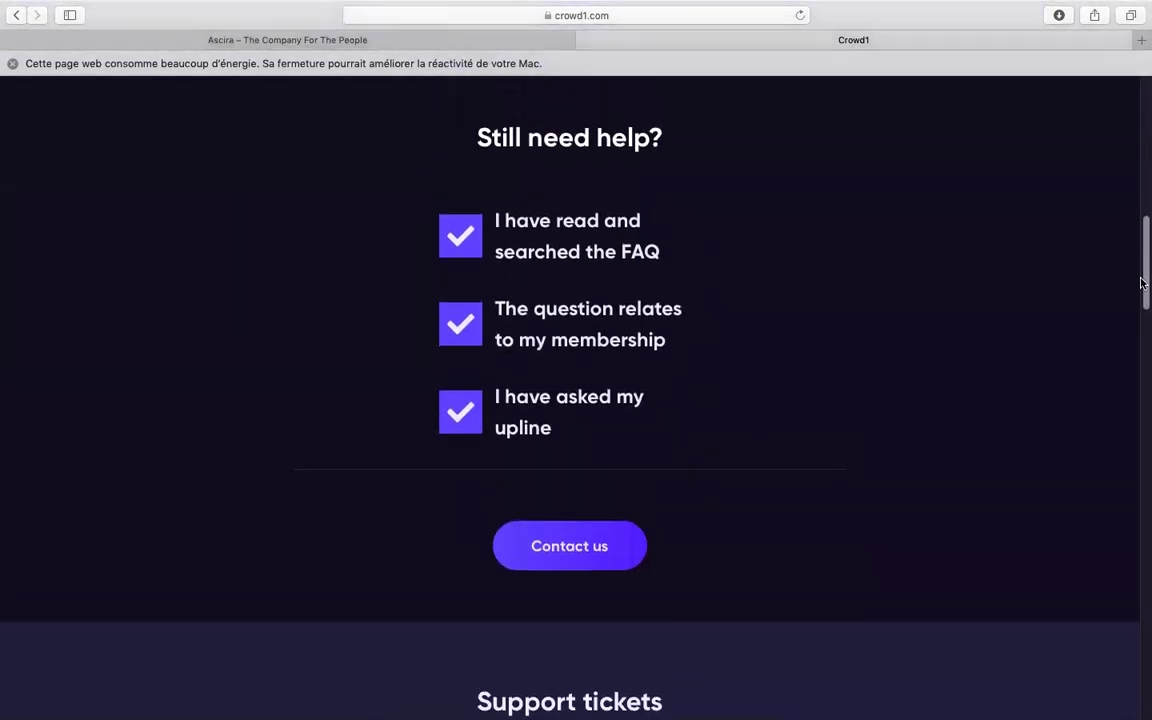
pyautogui.click(458, 250)
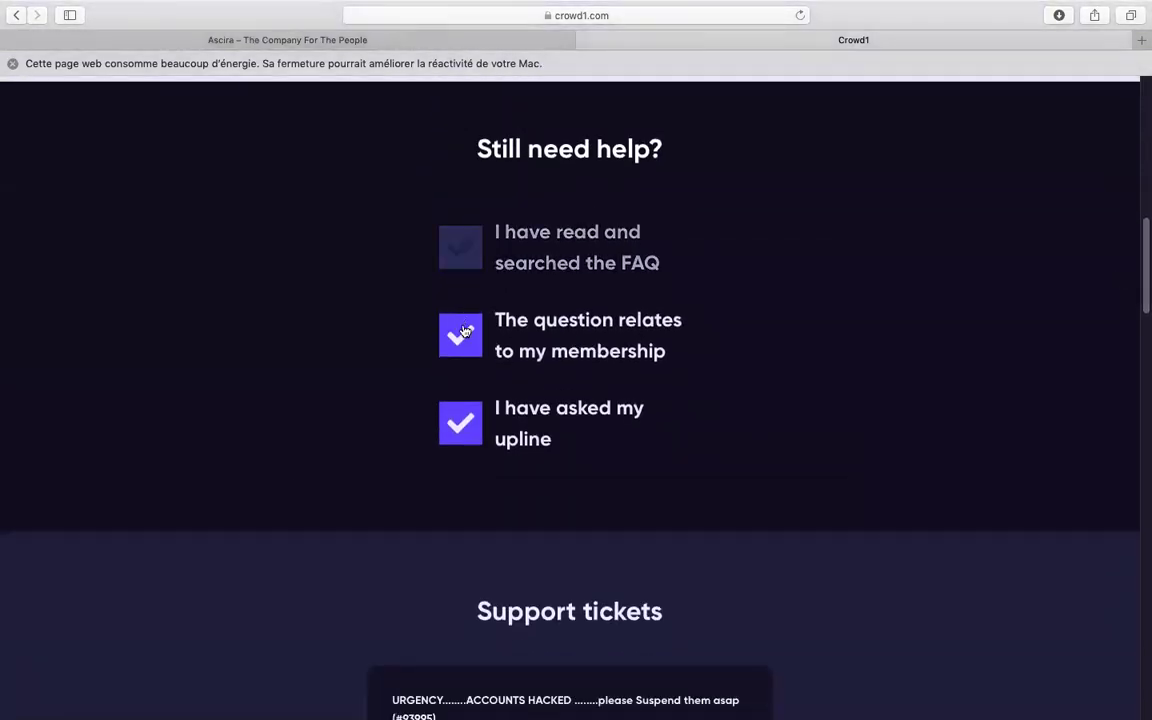
pyautogui.click(460, 336)
pyautogui.click(465, 425)
pyautogui.click(471, 264)
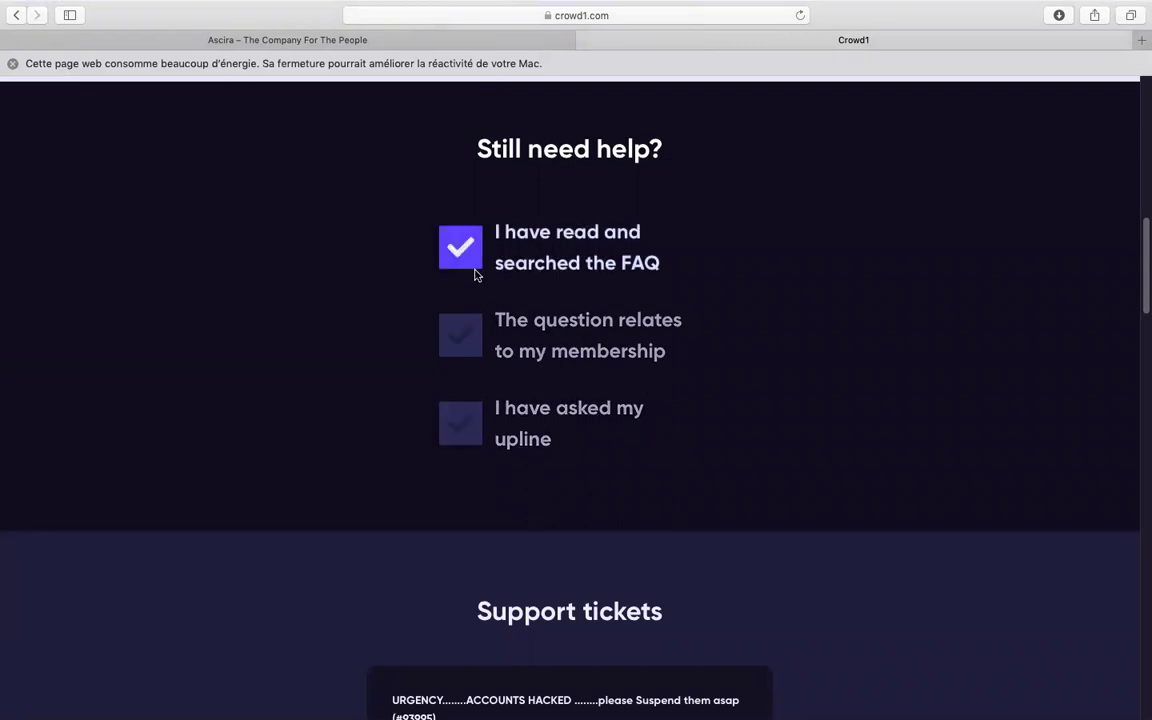
pyautogui.click(468, 336)
pyautogui.click(465, 419)
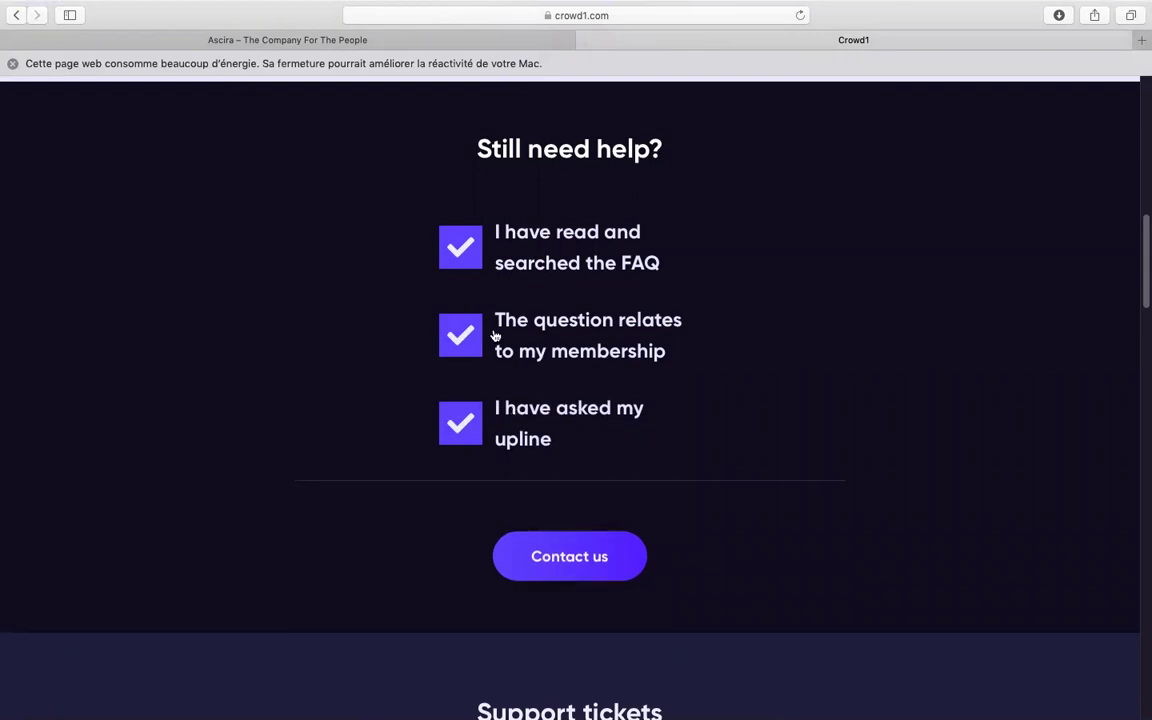
# Toggle the three confirmations off and on once more, then start a ticket with Contact us
pyautogui.click(465, 257)
pyautogui.click(462, 336)
pyautogui.click(470, 428)
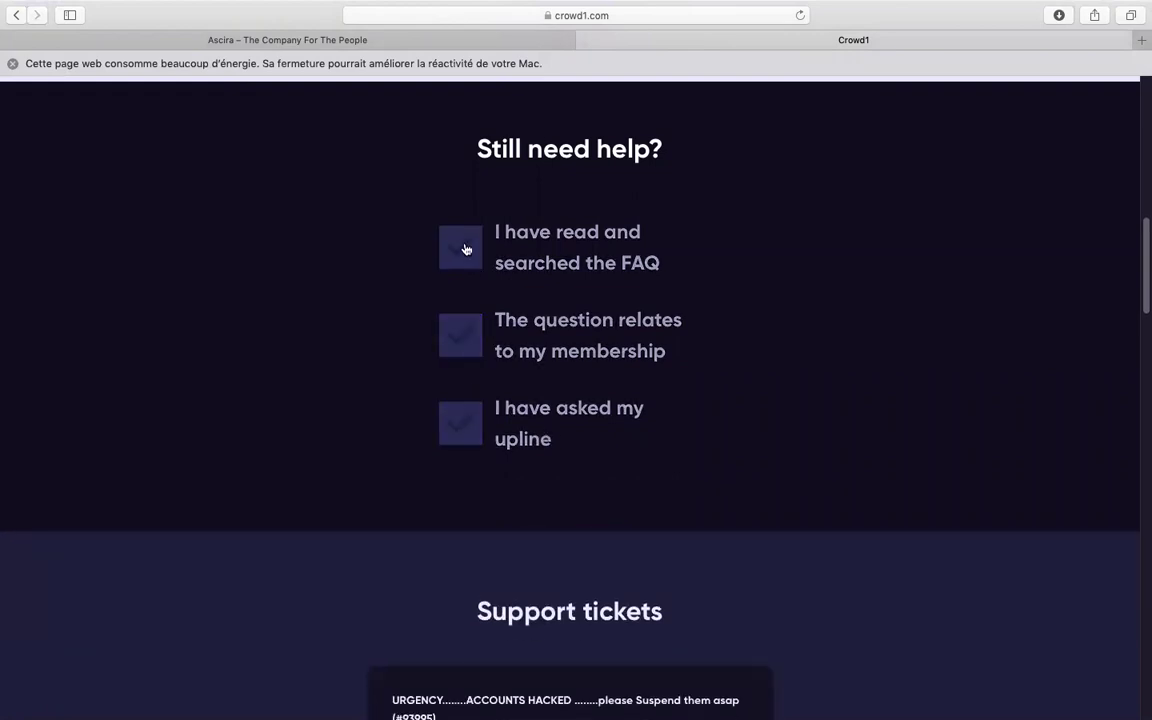
pyautogui.click(466, 250)
pyautogui.click(461, 340)
pyautogui.click(472, 426)
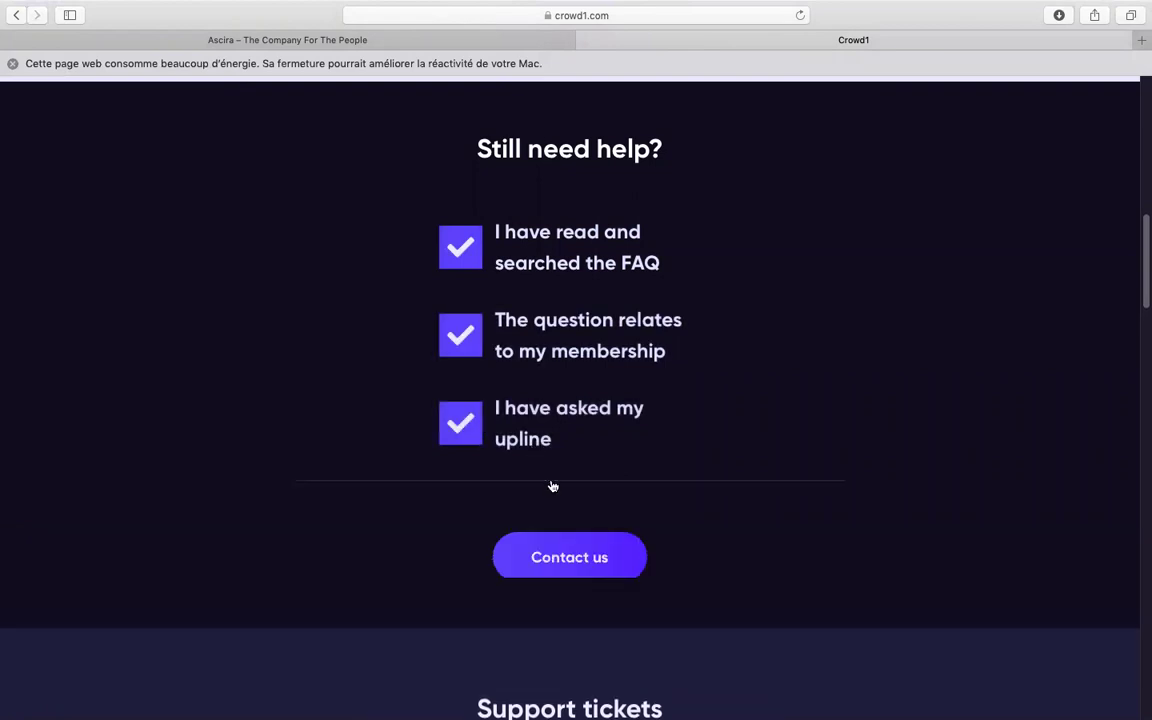
pyautogui.click(578, 563)
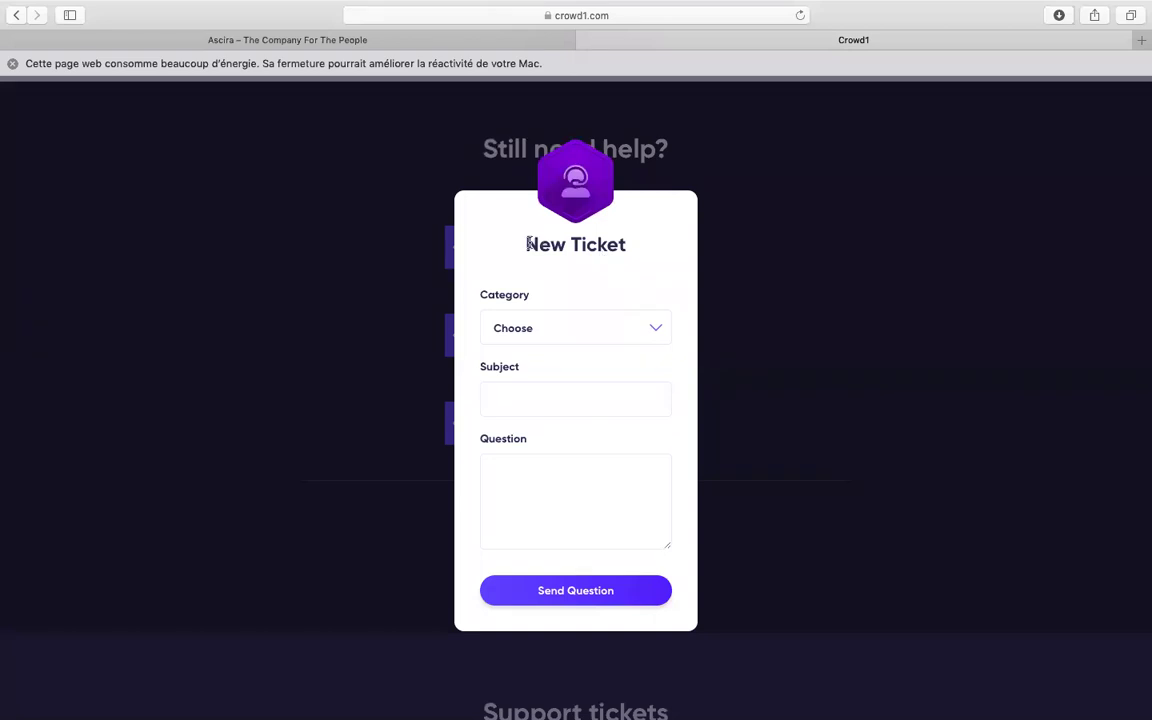
# Pick a ticket category from the dropdown, trying Other and then Account
pyautogui.tripleClick(583, 244)
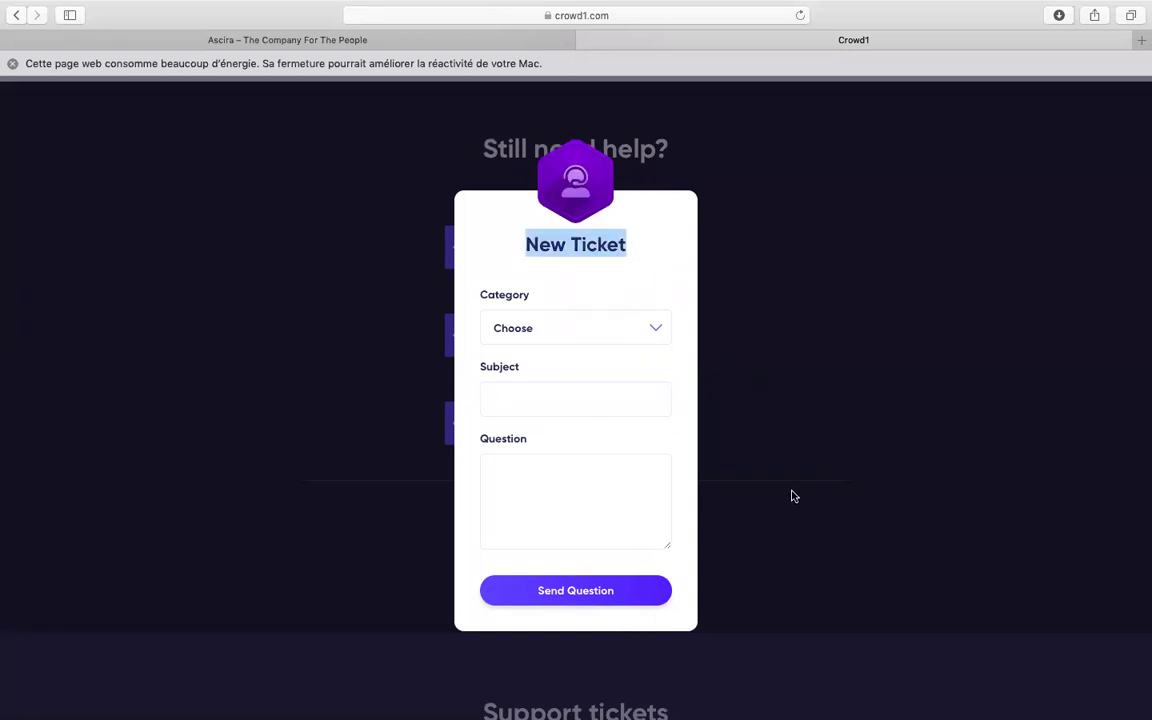
pyautogui.click(662, 333)
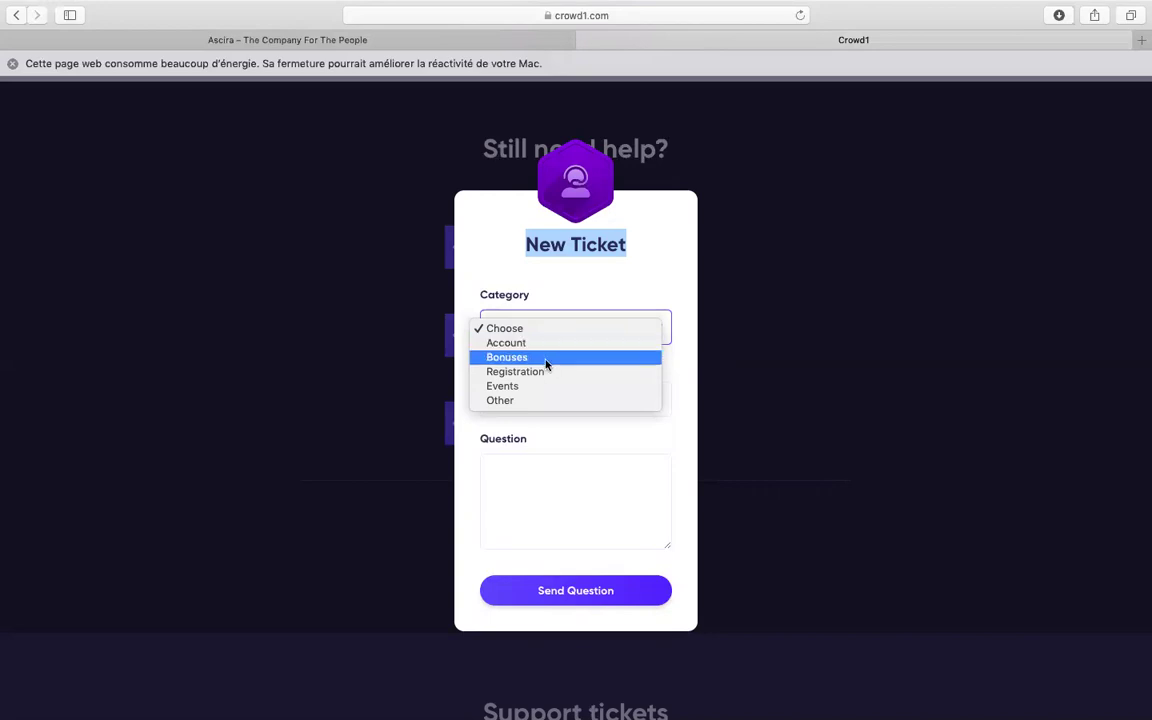
pyautogui.click(517, 404)
pyautogui.click(660, 328)
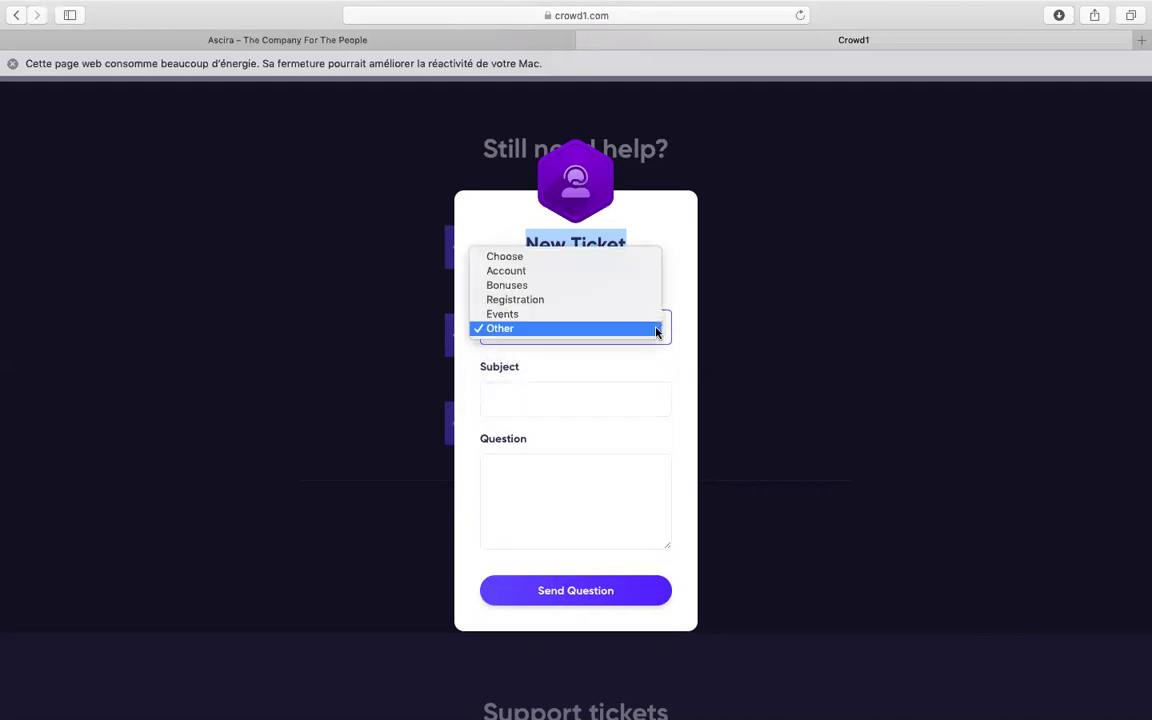
pyautogui.click(530, 278)
# Enter the ticket subject FEAR OF LOSS
pyautogui.click(549, 396)
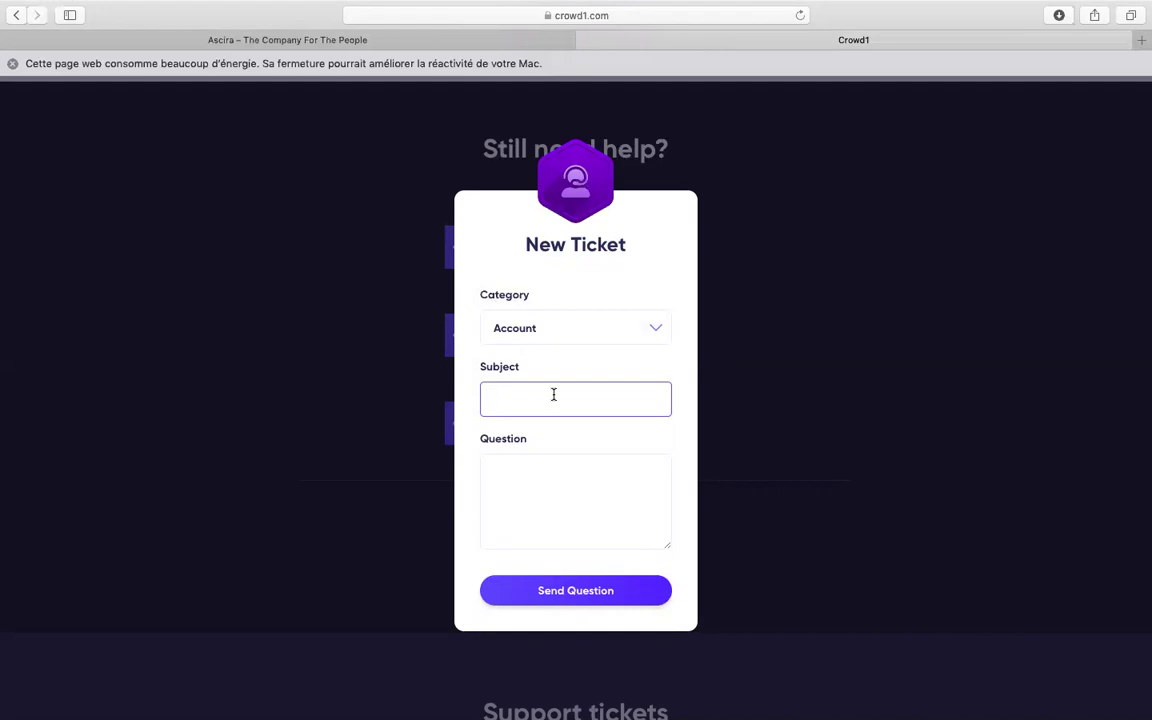
pyautogui.write('FEAR')
pyautogui.write(' BIN')
pyautogui.press('BackSpace')
pyautogui.press('BackSpace')
pyautogui.write('ONUS')
pyautogui.press('BackSpace')
pyautogui.press('BackSpace')
pyautogui.press('BackSpace')
pyautogui.press('BackSpace')
pyautogui.press('BackSpace')
pyautogui.press('BackSpace')
pyautogui.write('OF')
pyautogui.write('O')
pyautogui.press('BackSpace')
pyautogui.write('LOSS')
# Change the category to Bonuses and move into the Question box
pyautogui.click(660, 327)
pyautogui.click(576, 343)
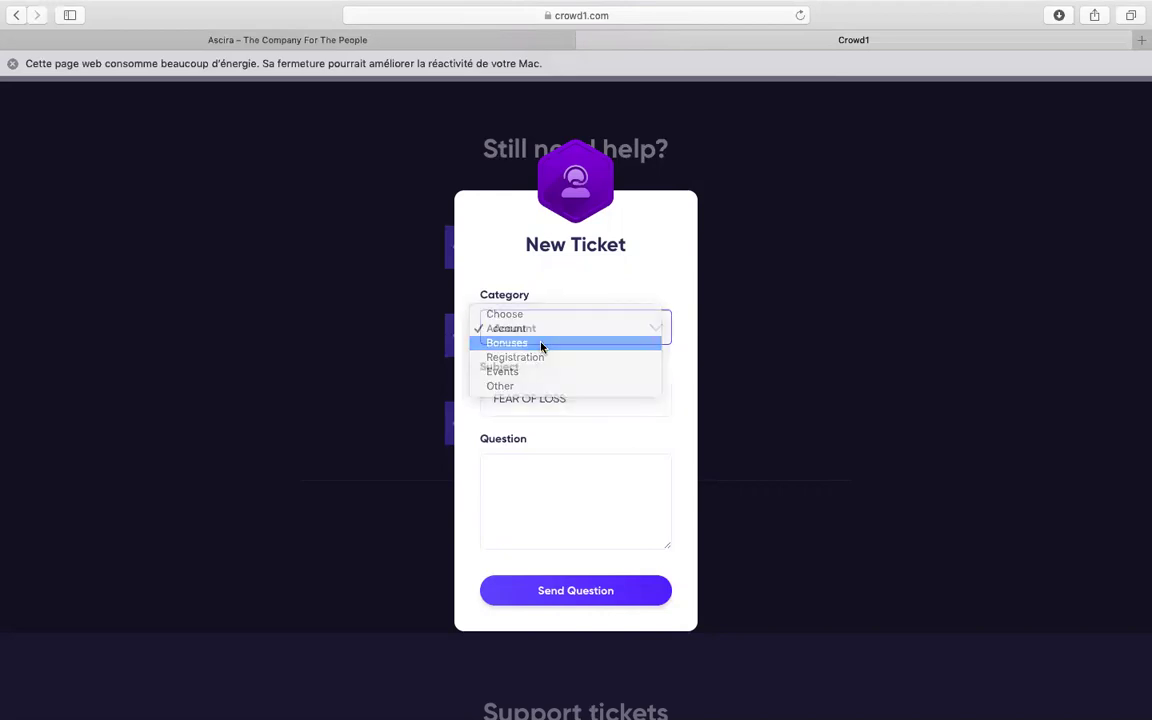
pyautogui.click(548, 486)
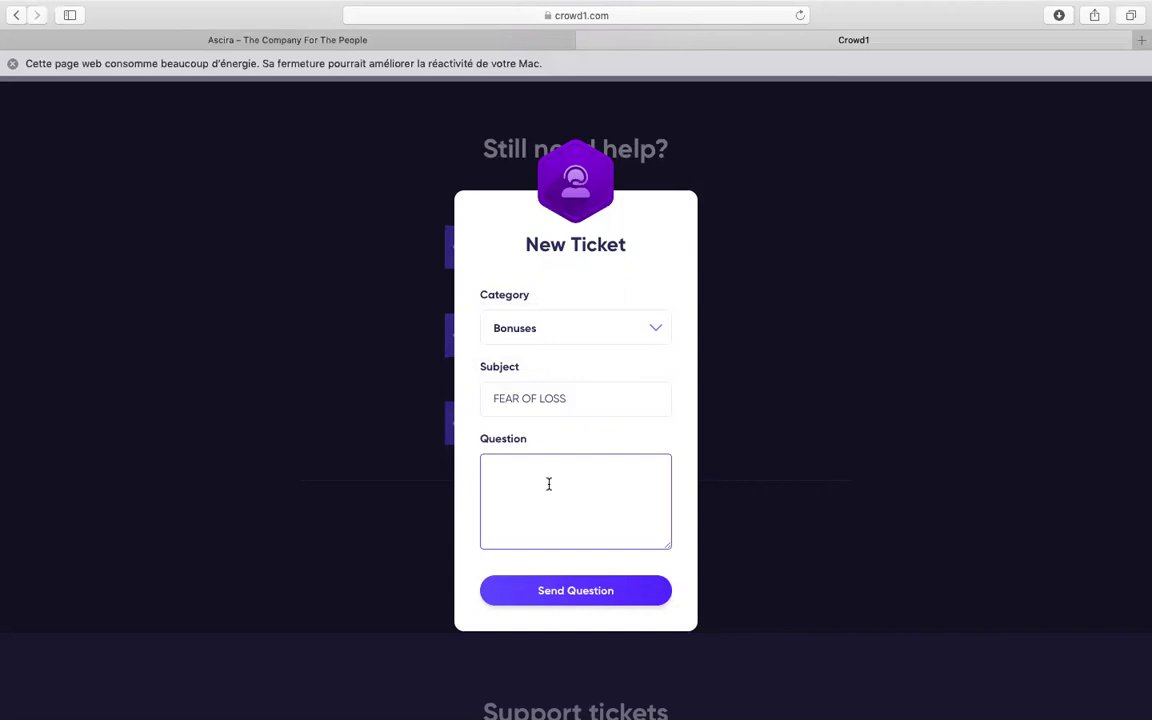
# Begin the question with the greeting 'Hello,' followed by a blank line
pyautogui.write('Hi')
pyautogui.press('BackSpace')
pyautogui.press('BackSpace')
pyautogui.write('Hello,')
pyautogui.press('Return')
pyautogui.press('Return')
# Write 'I am qualified for the fear of loss bonus but unfortunately the system mentioned'
pyautogui.write("I' am qualified for t")
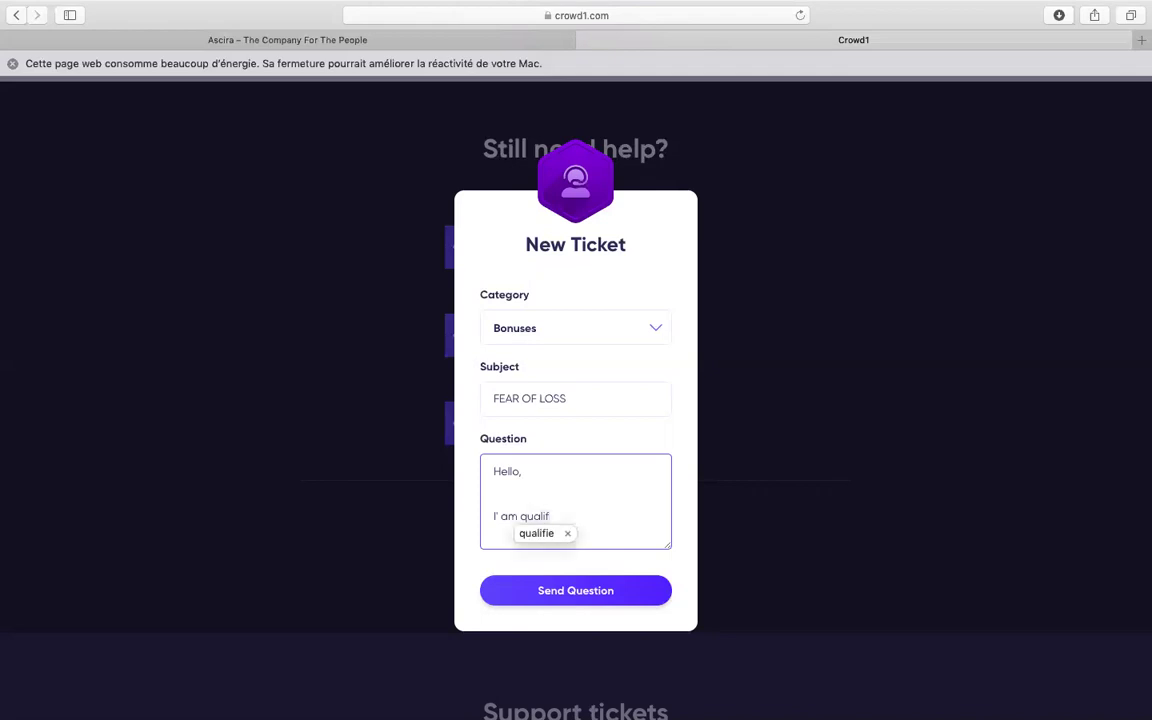
pyautogui.write('he ')
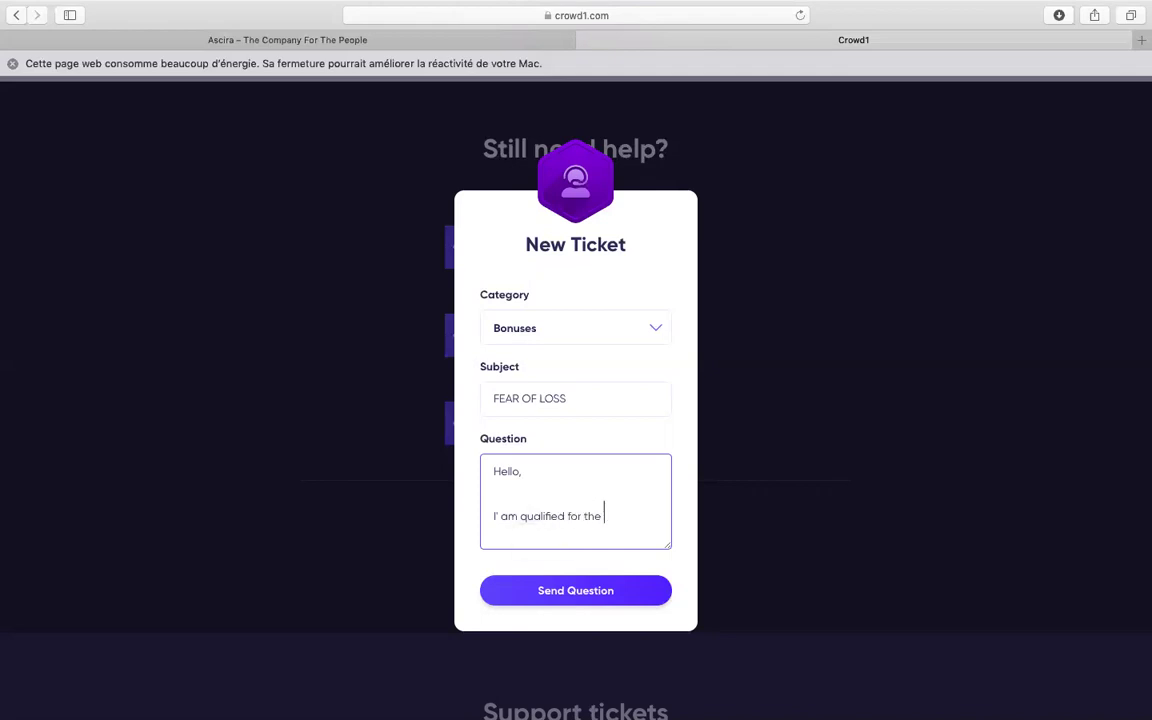
pyautogui.write('fear of loss but')
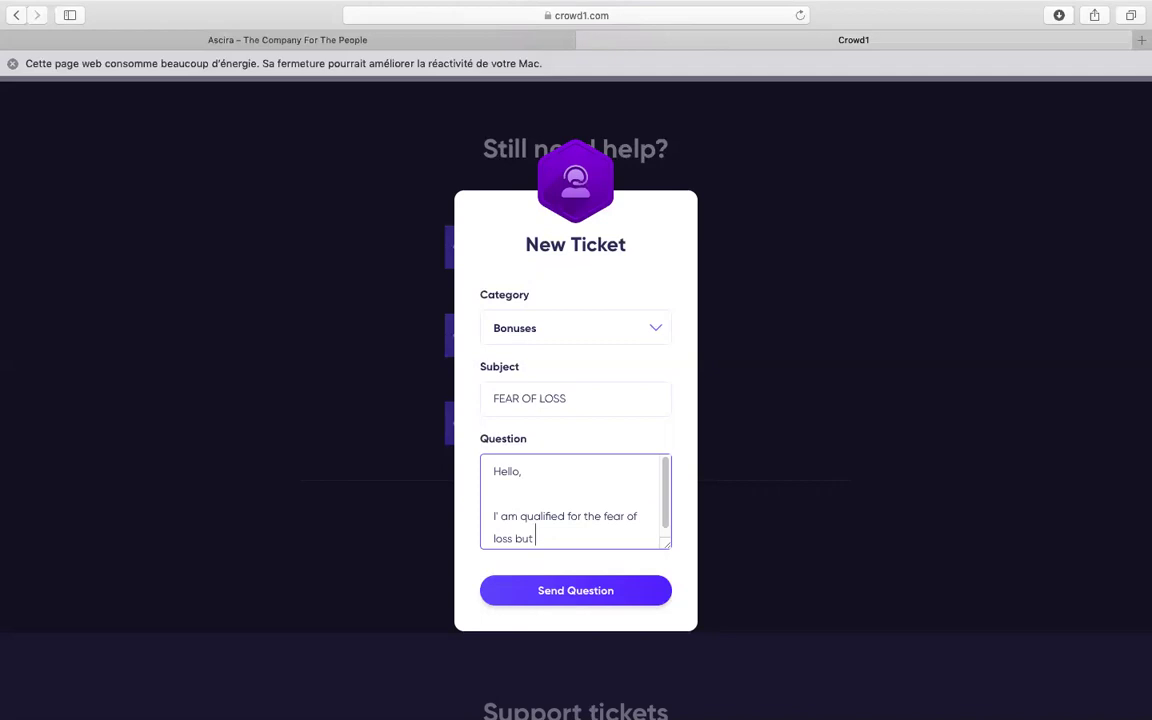
pyautogui.press('BackSpace')
pyautogui.write('ou')
pyautogui.press('BackSpace')
pyautogui.write('nus but unfort')
pyautogui.press('BackSpace')
pyautogui.write('tune')
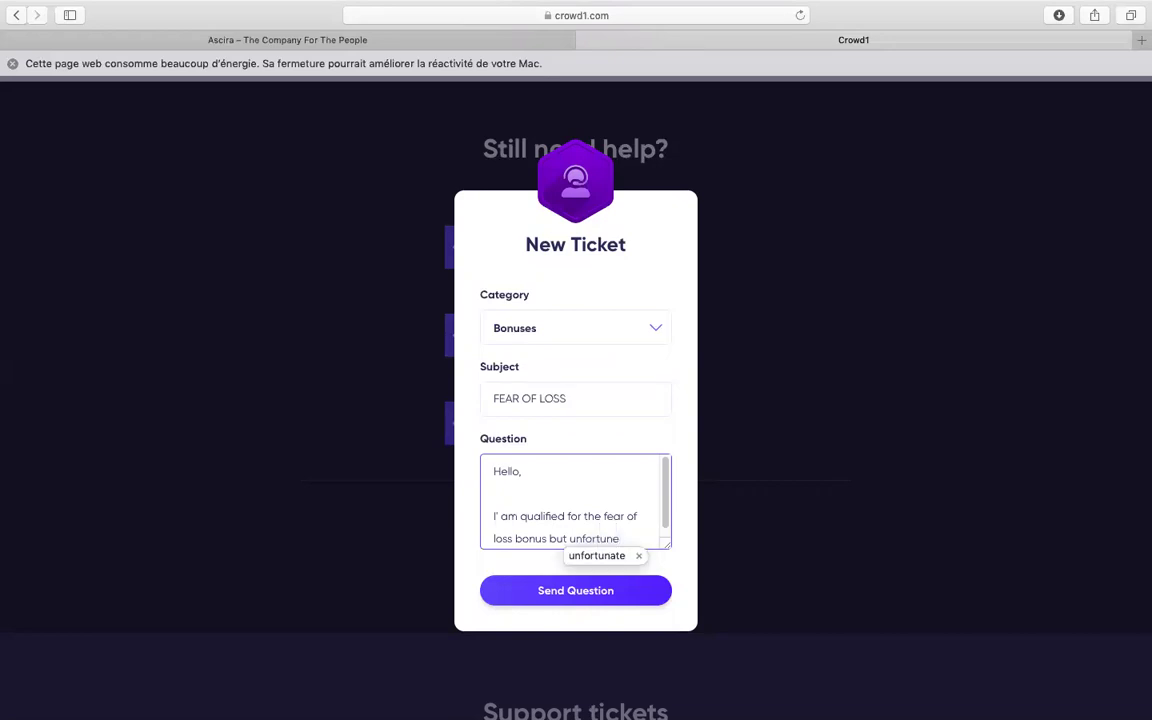
pyautogui.press('BackSpace')
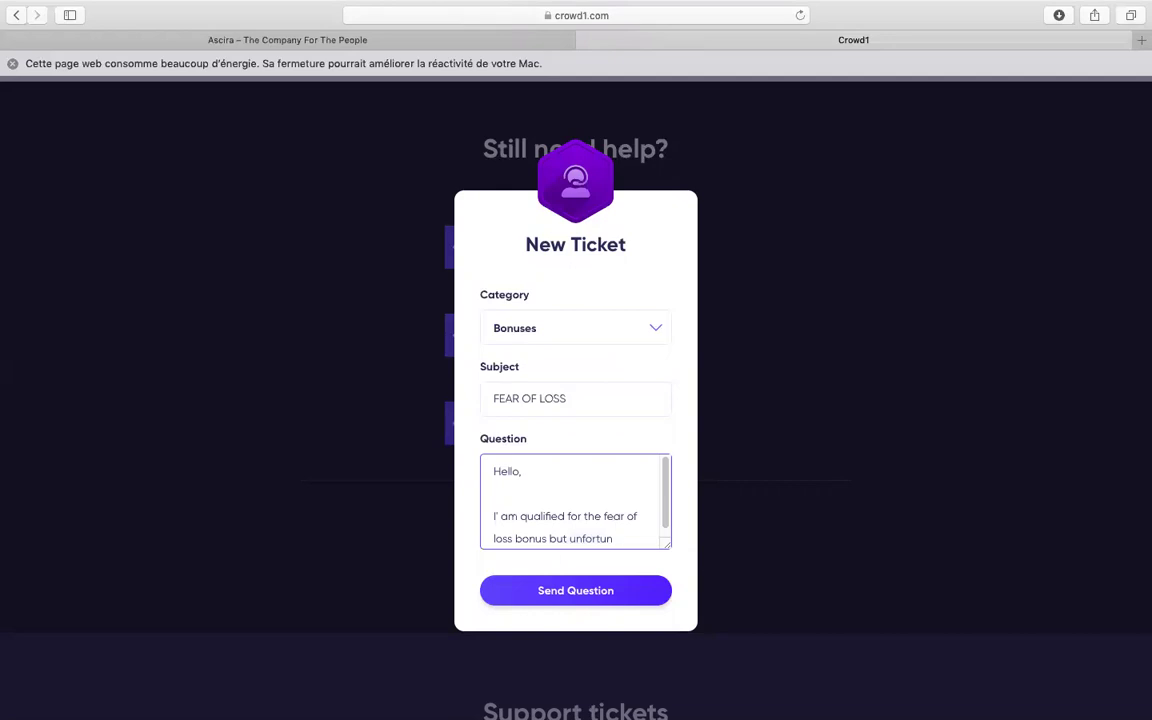
pyautogui.write('a')
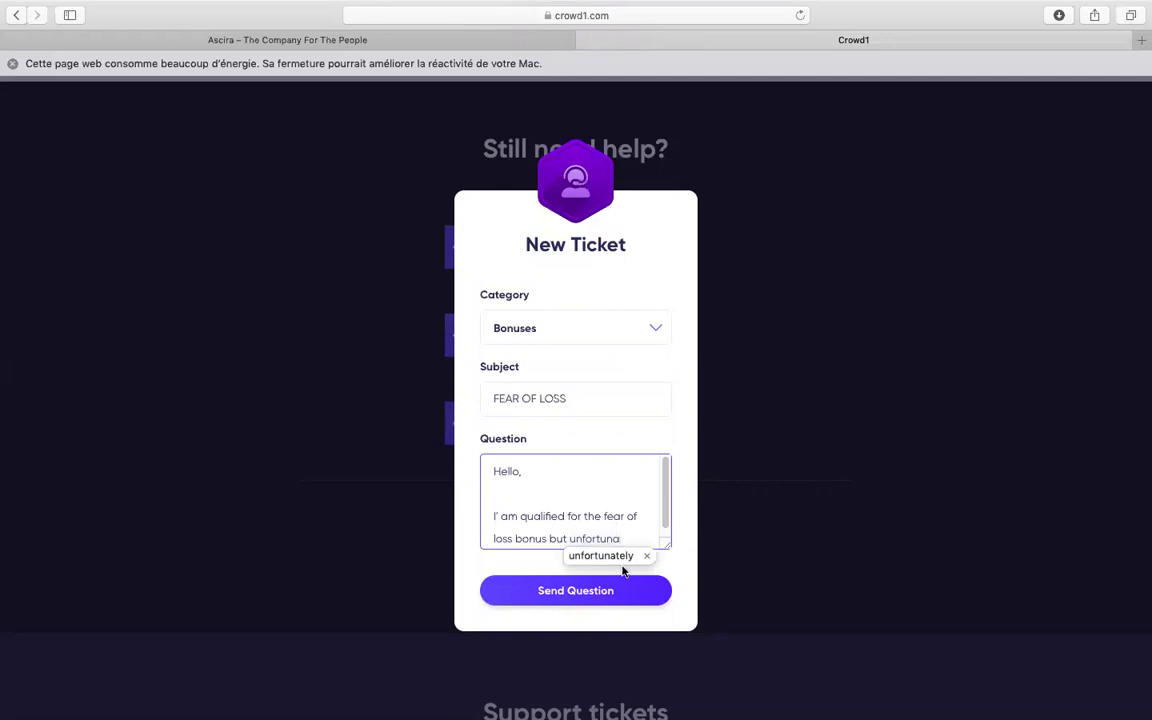
pyautogui.click(601, 555)
pyautogui.write(',')
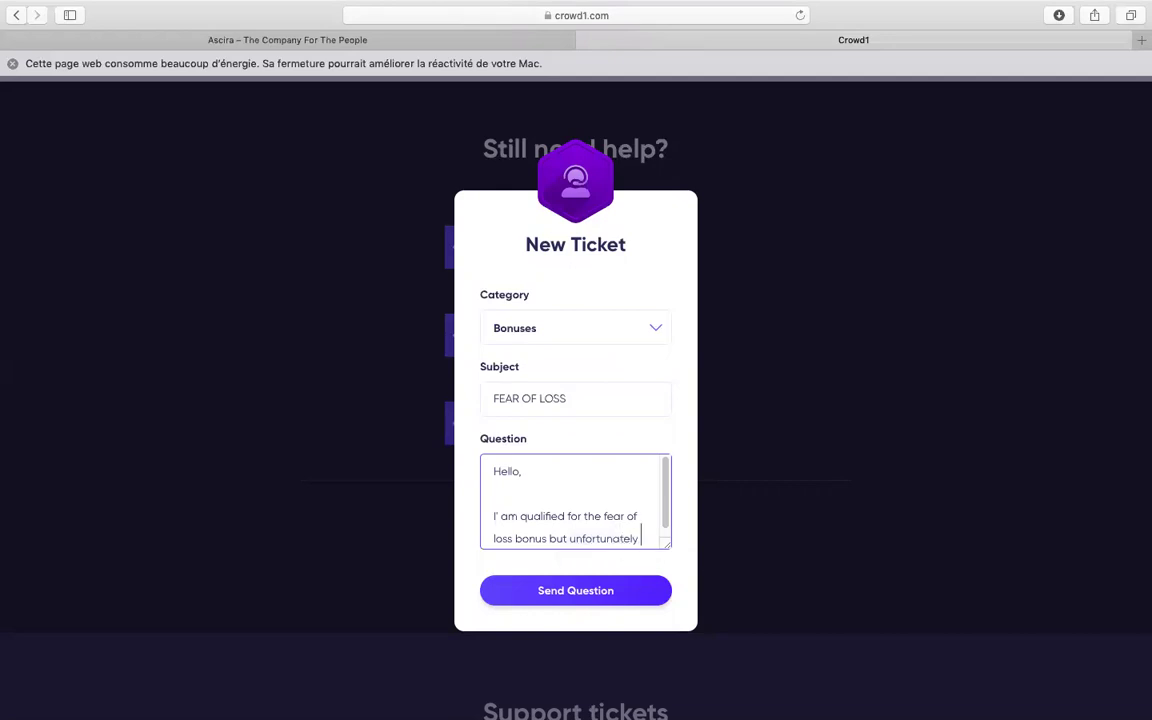
pyautogui.press('BackSpace')
pyautogui.press('BackSpace')
pyautogui.write('the')
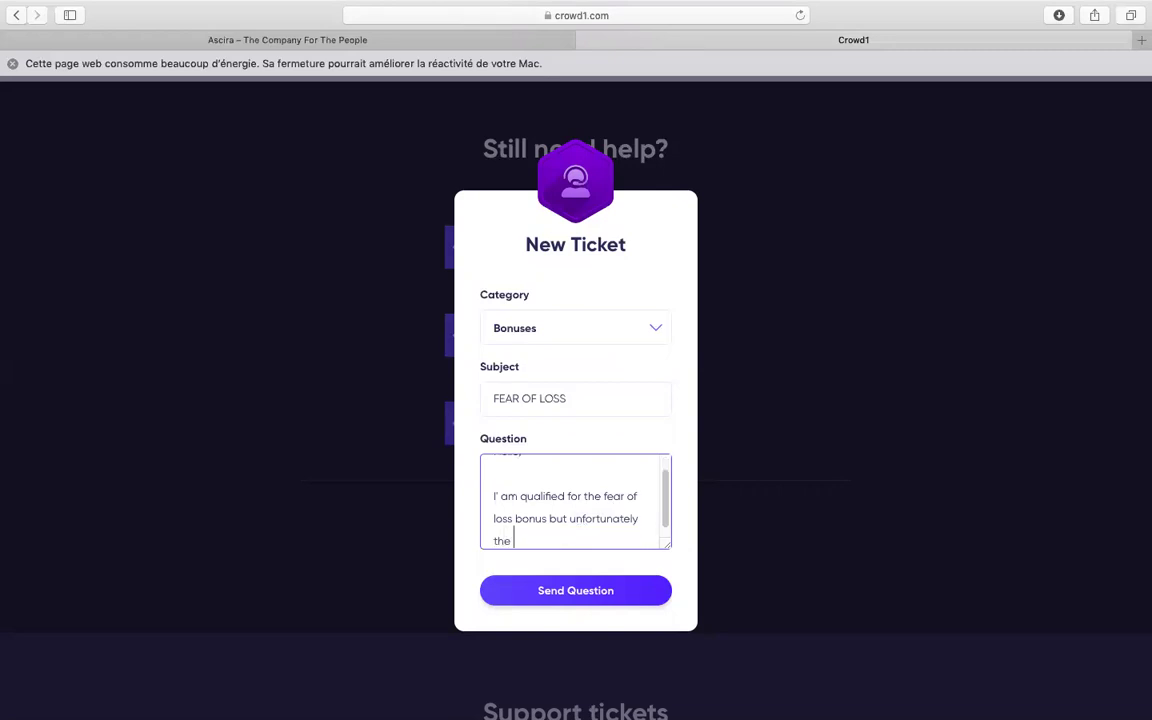
pyautogui.write('s')
pyautogui.write('yste')
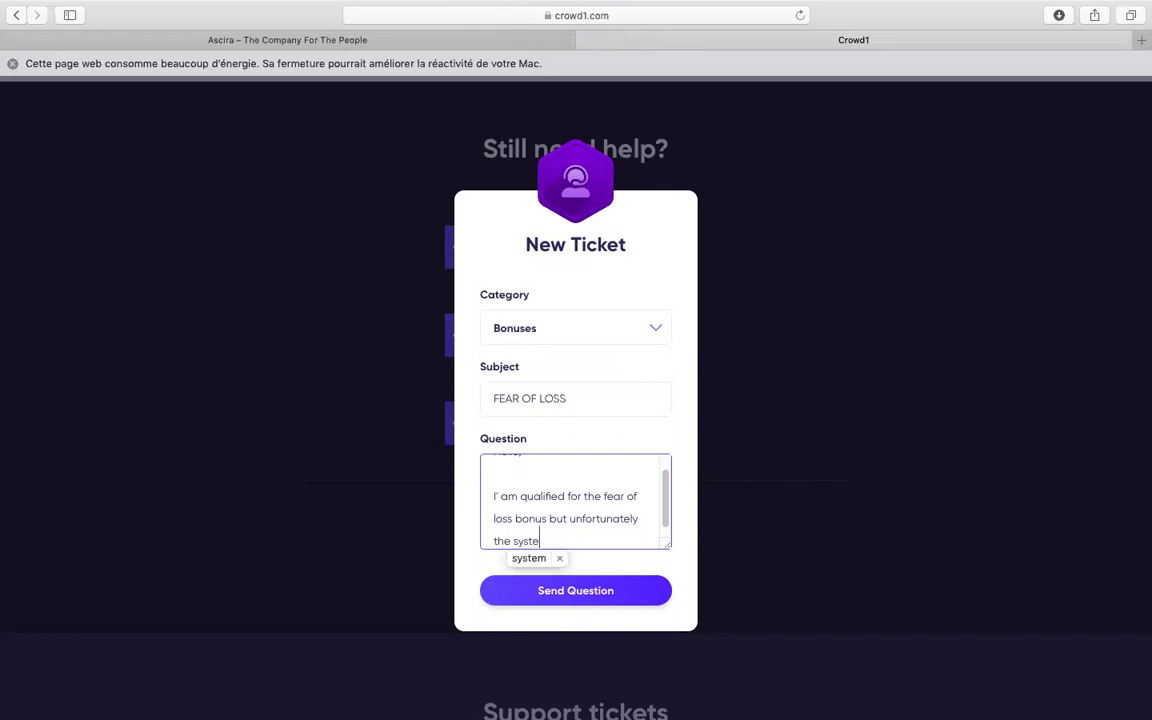
pyautogui.write('m menio')
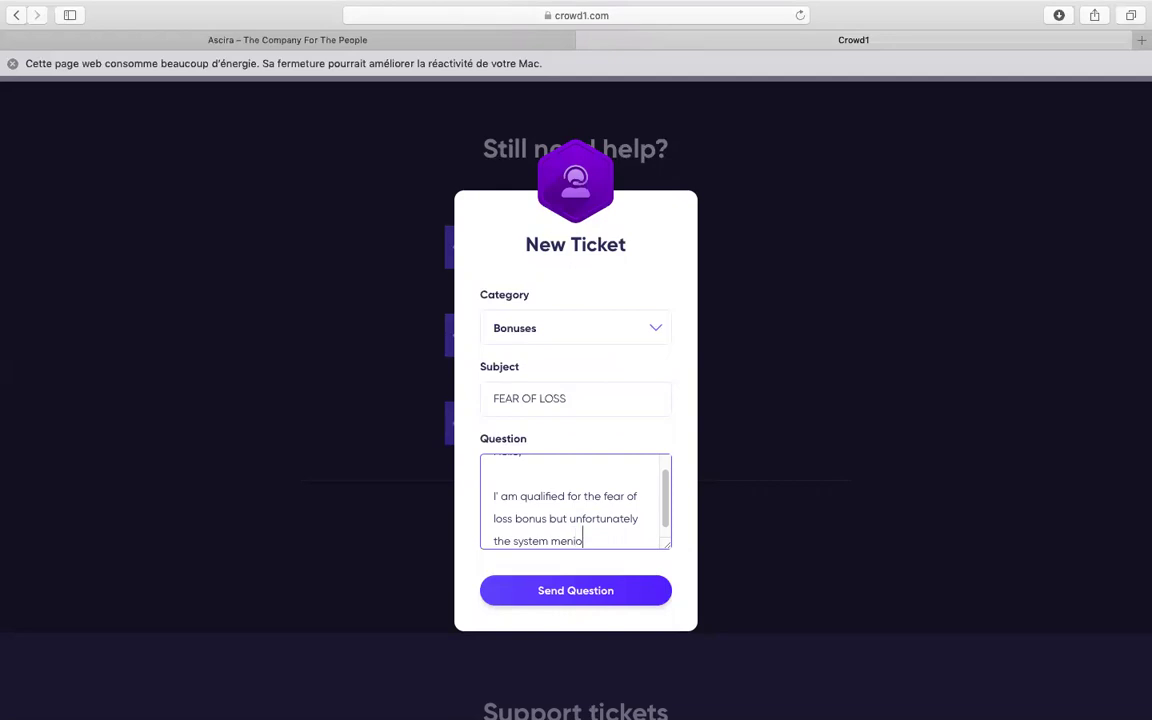
pyautogui.press('BackSpace')
pyautogui.write('ioned')
# Add 'I'm not qualified. So please check this and help me getting my fear of loss.'
pyautogui.write("I'm qual")
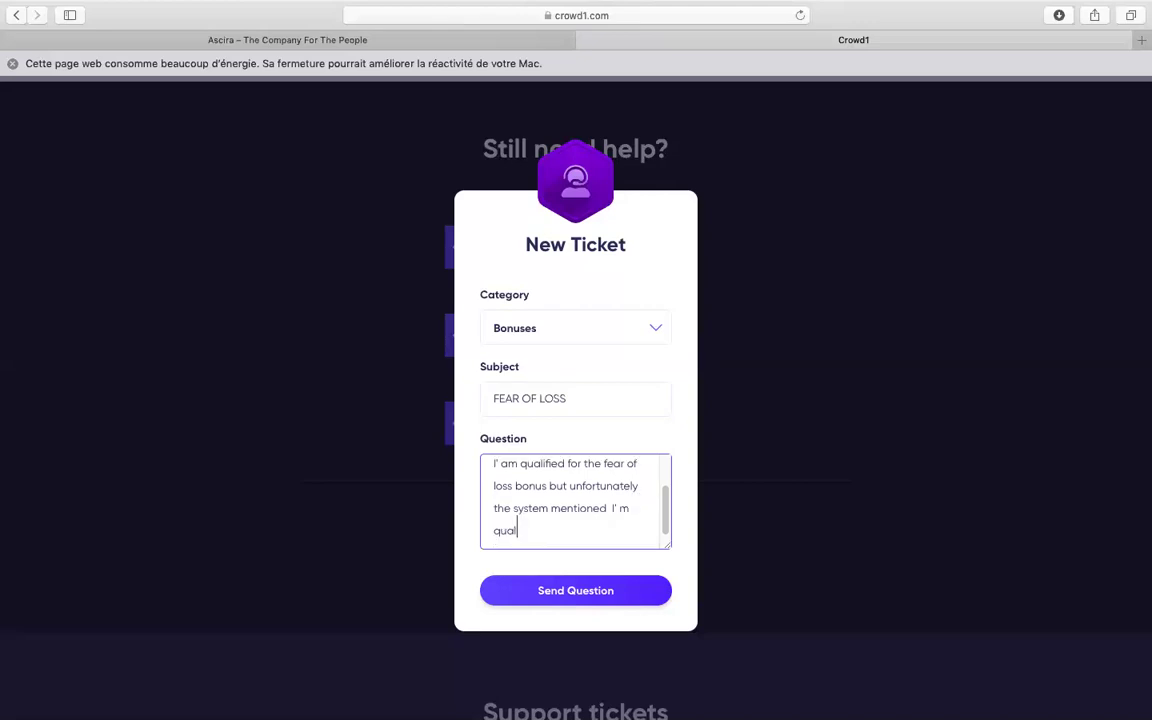
pyautogui.write('ified')
pyautogui.click(493, 530)
pyautogui.write('nt')
pyautogui.press('BackSpace')
pyautogui.write('ot')
pyautogui.click(598, 526)
pyautogui.write('. S')
pyautogui.write('o please ')
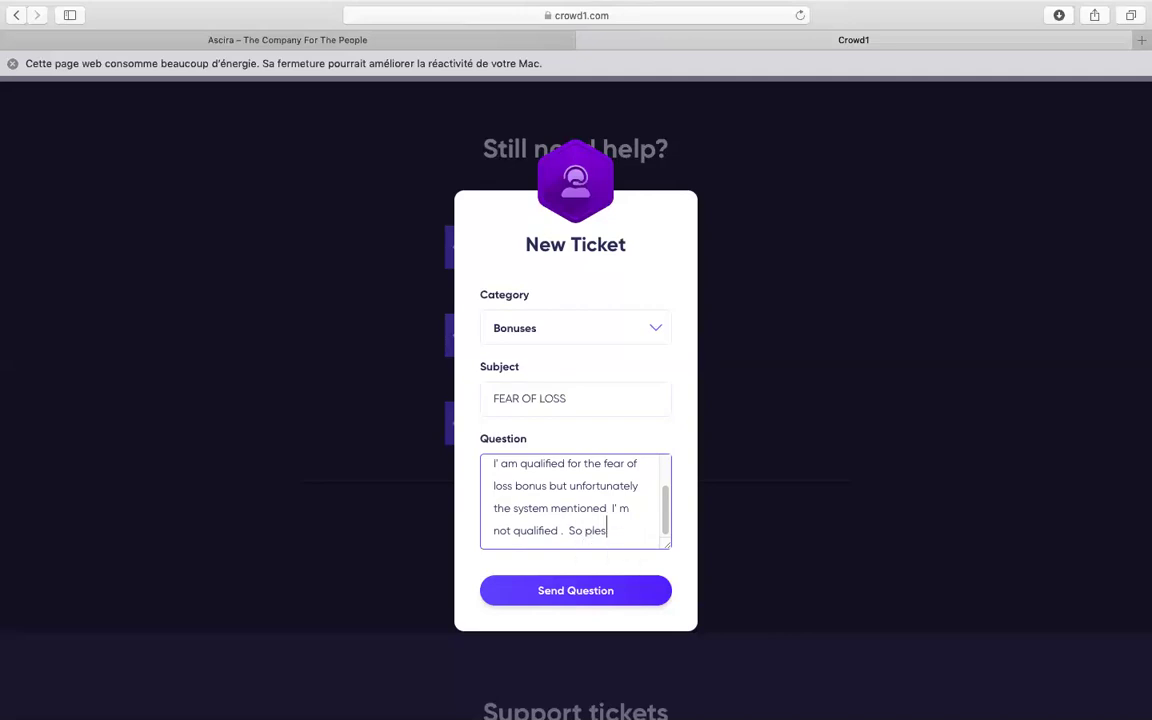
pyautogui.write('check this and ')
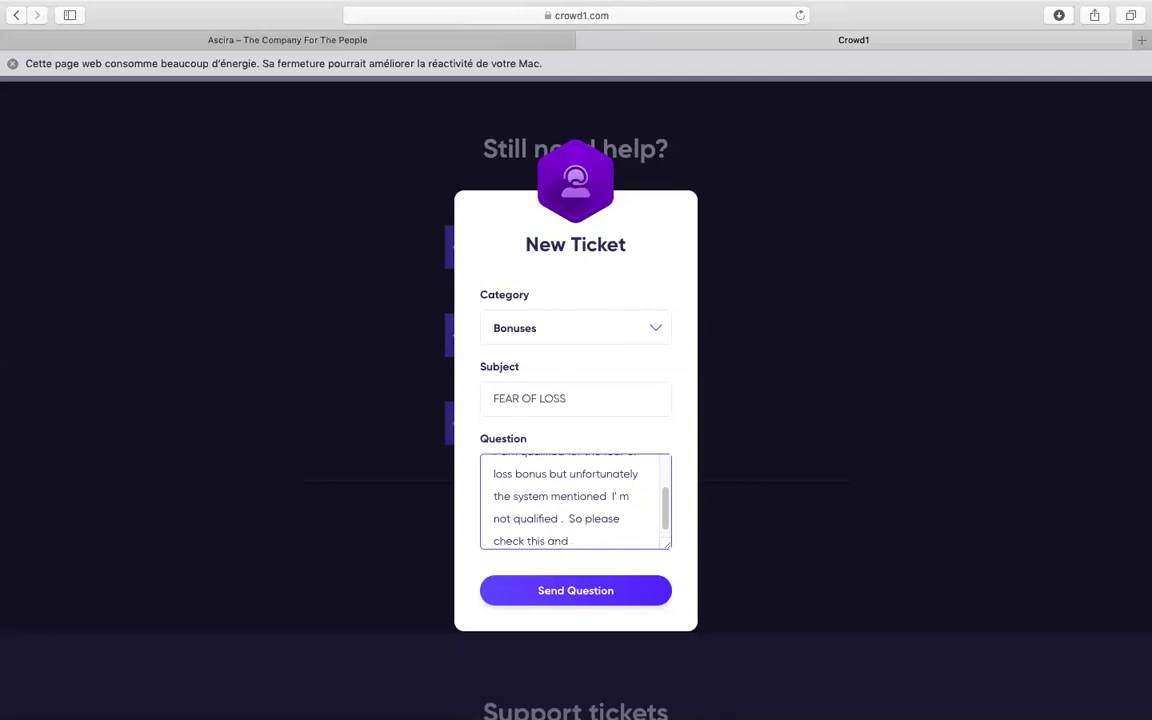
pyautogui.write('help me getting')
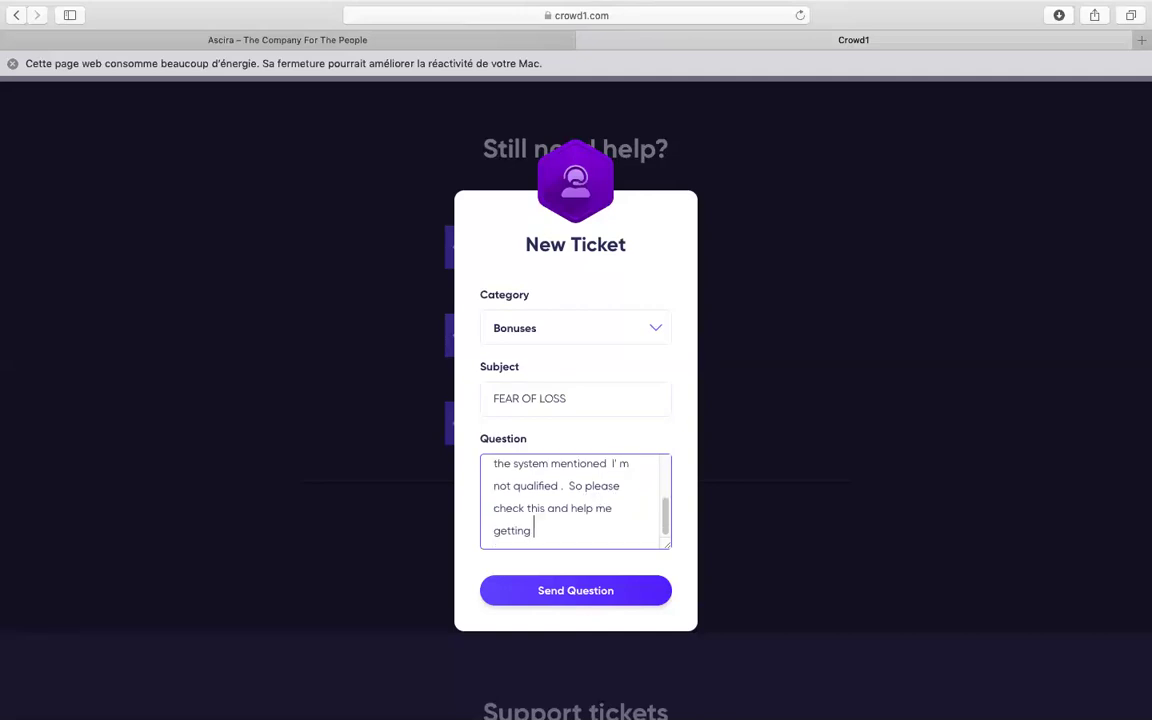
pyautogui.write(' my fear of loss.')
# Sign off with 'Sincerely' and the sender's full name, then close the New Ticket form
pyautogui.press('Return')
pyautogui.press('Return')
pyautogui.write('Sincerelym')
pyautogui.press('Return')
pyautogui.press('Return')
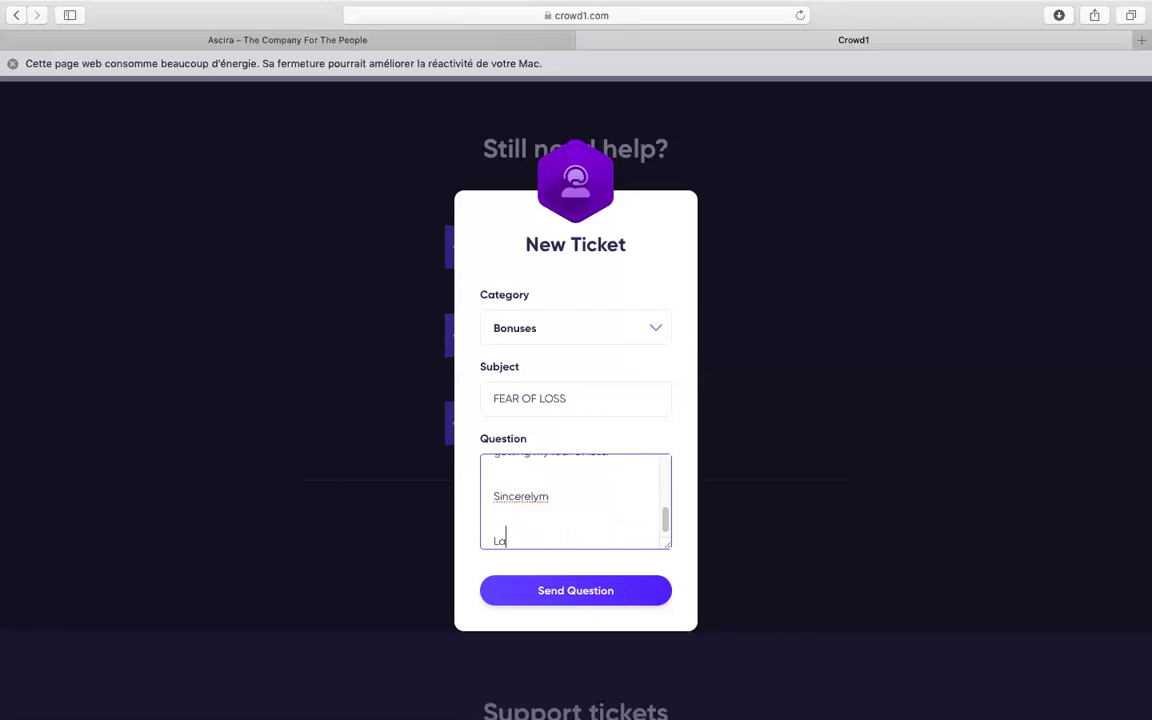
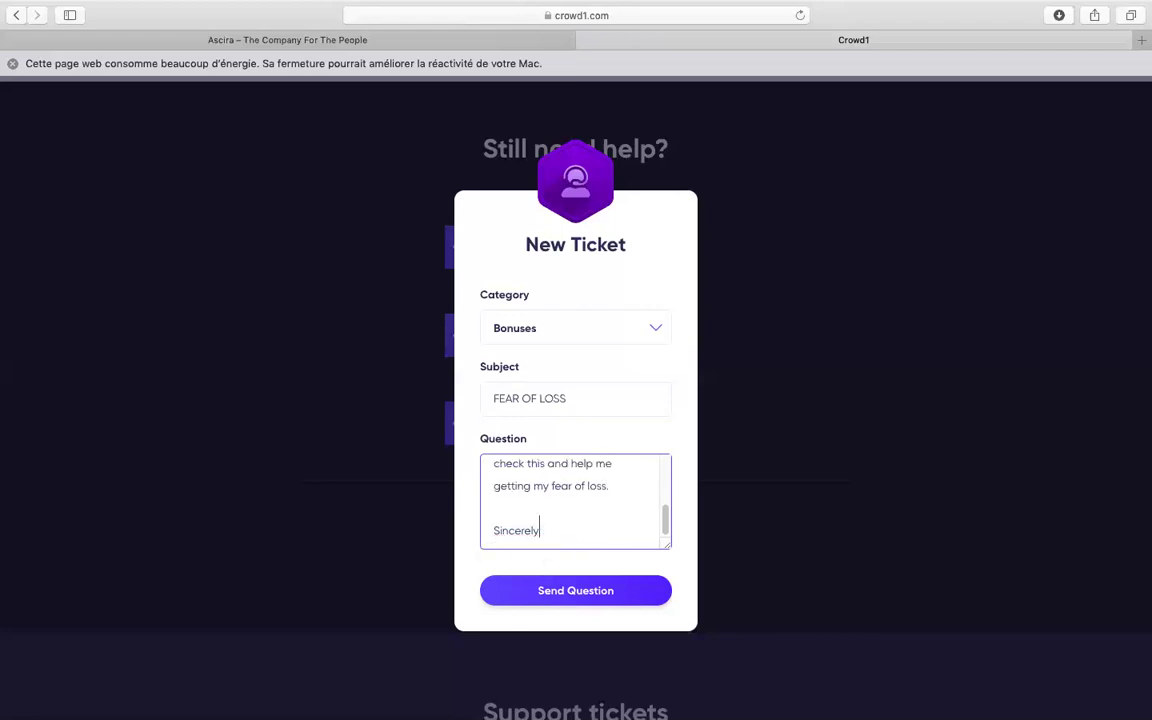
pyautogui.press('Return')
pyautogui.press('Return')
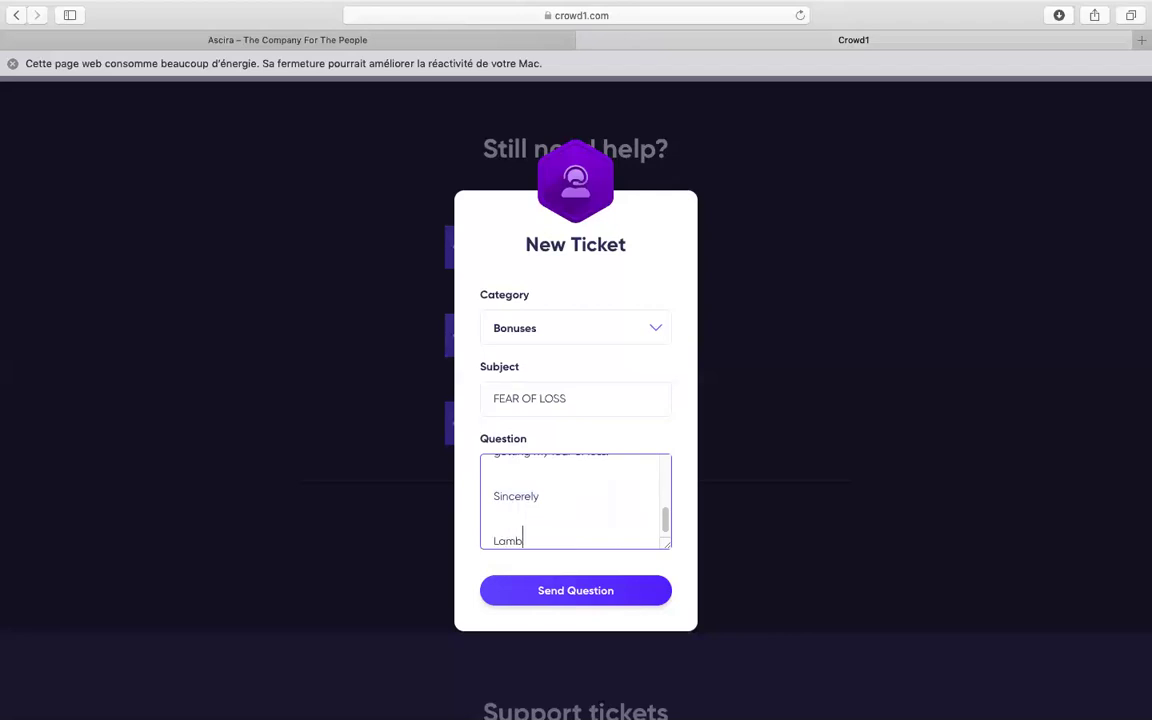
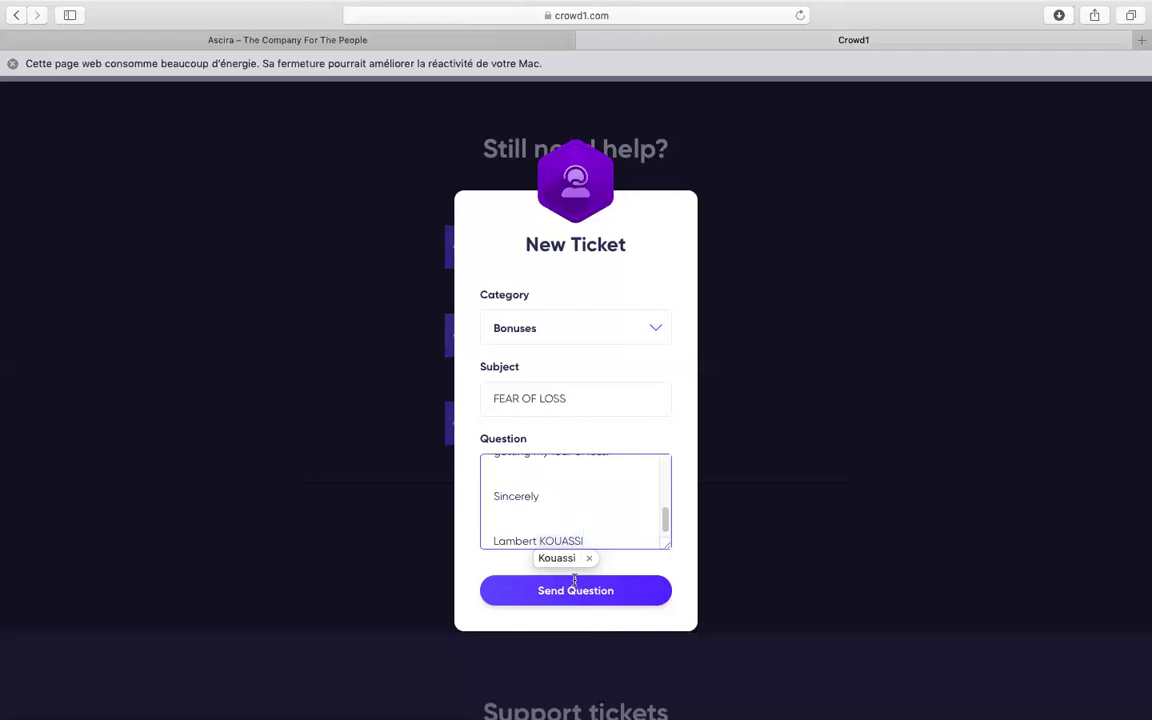
pyautogui.click(566, 562)
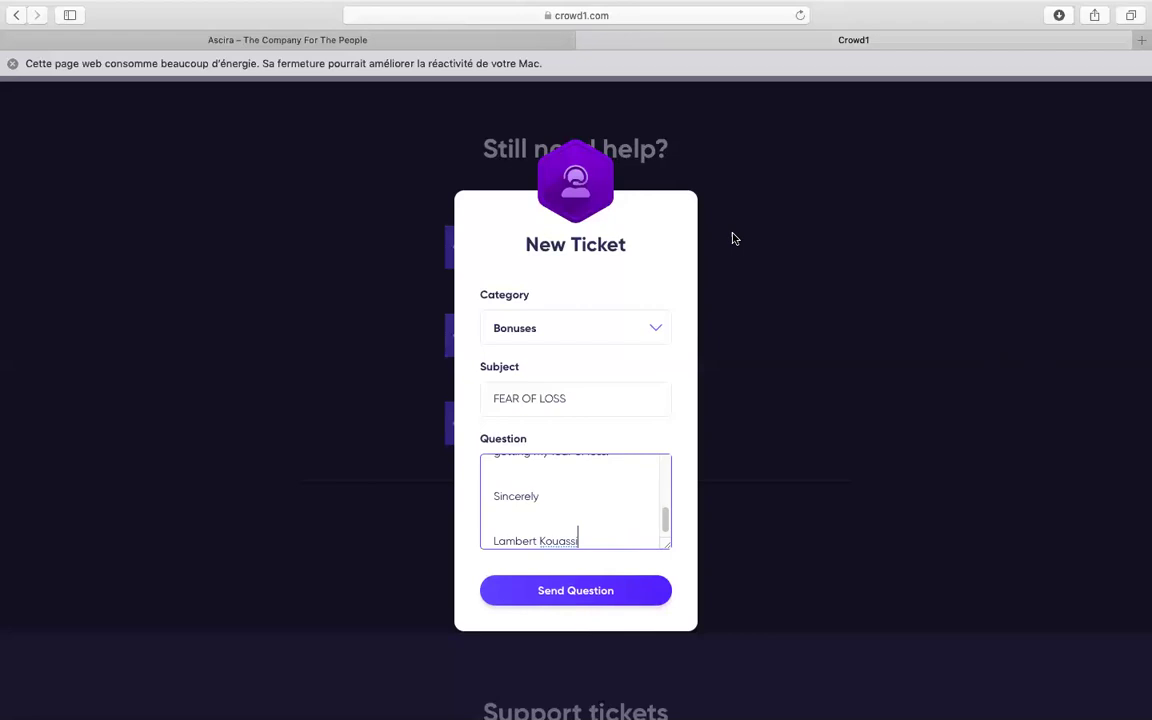
pyautogui.click(866, 270)
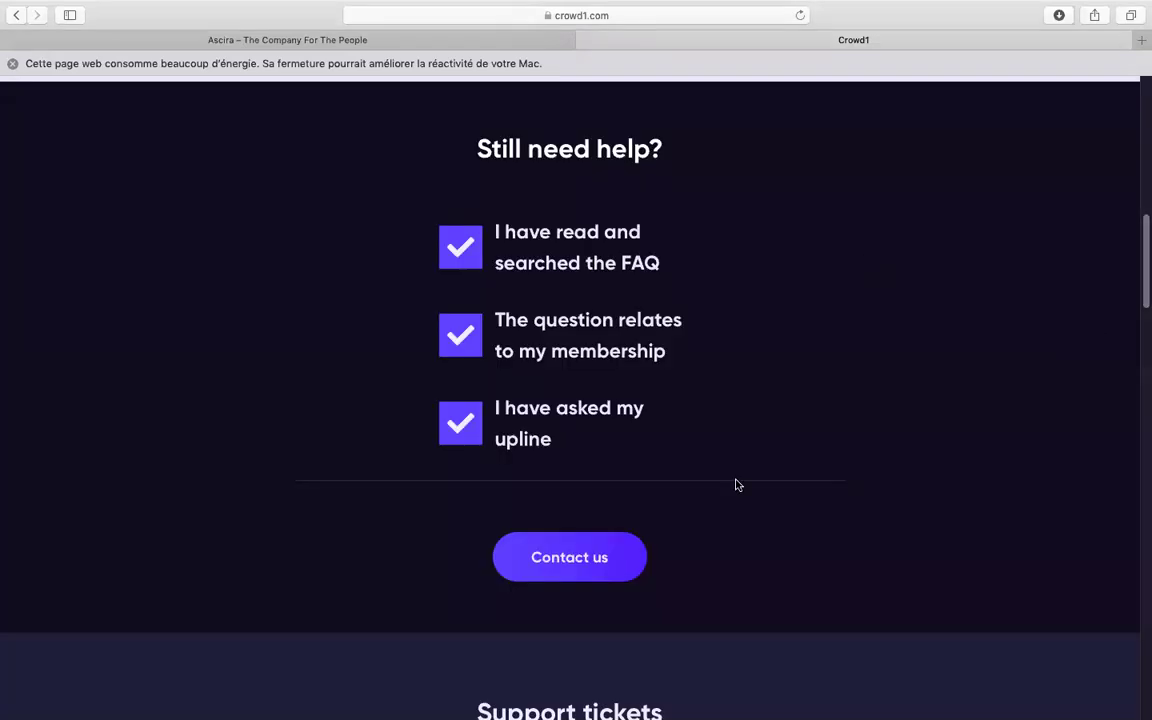
# Untick the three Still need help? confirmations and scroll back up the help page
pyautogui.click(460, 247)
pyautogui.click(460, 335)
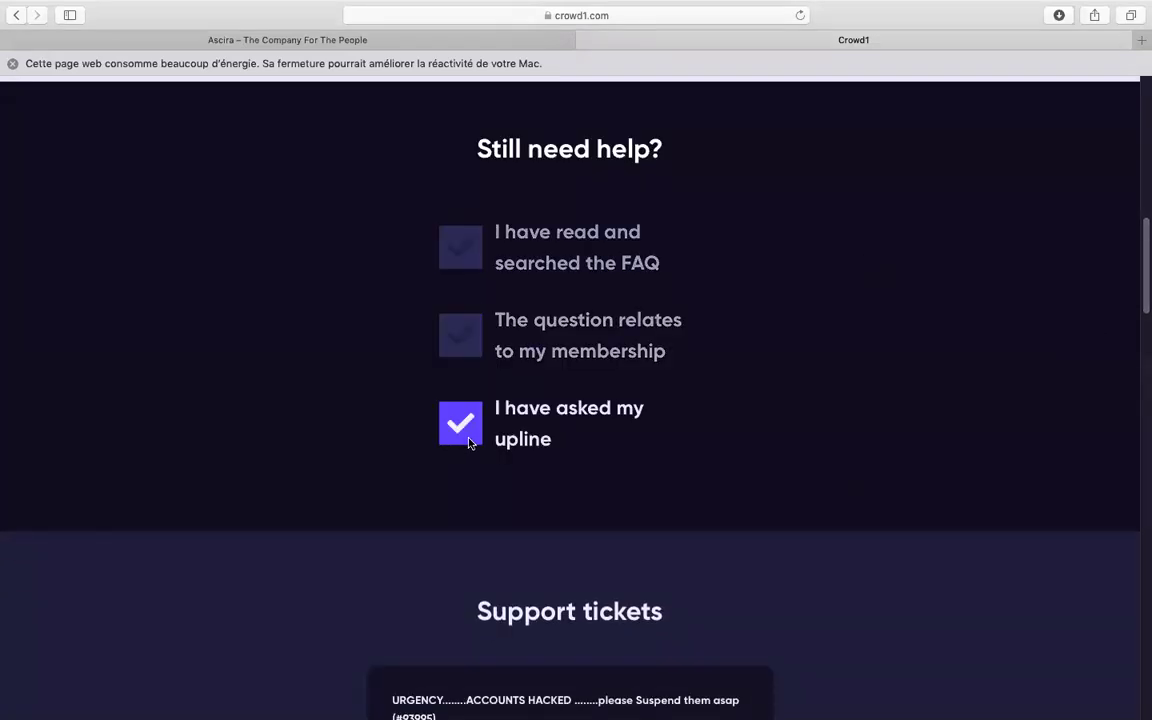
pyautogui.click(460, 423)
pyautogui.moveTo(1142, 265); pyautogui.dragTo(1141, 143)
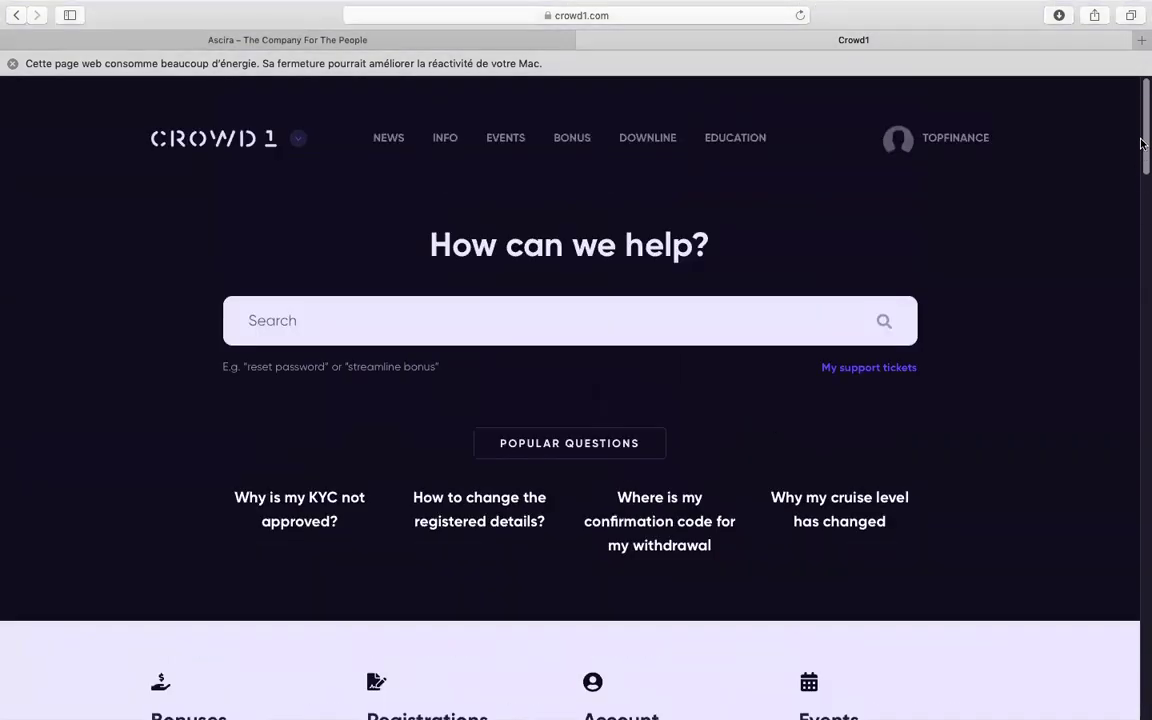
pyautogui.scroll(-2, 918, 314)
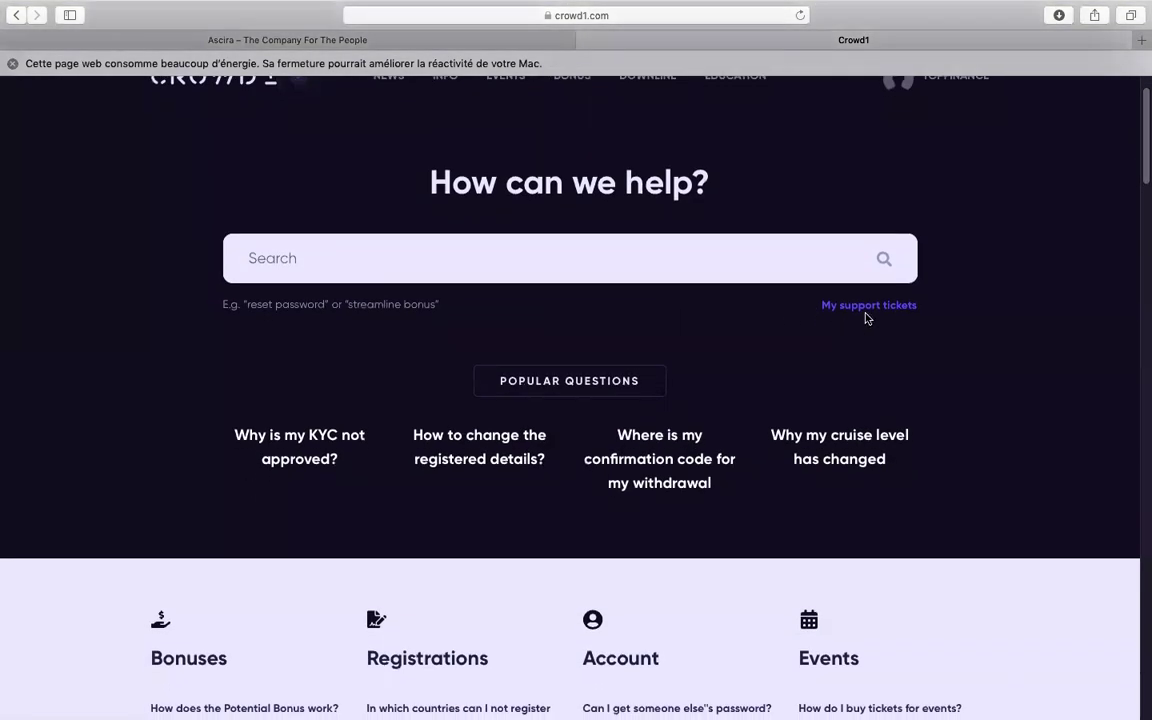
# Scroll through My support tickets, then return to the dashboard via the Crowd1 logo
pyautogui.click(866, 314)
pyautogui.moveTo(1144, 321); pyautogui.dragTo(1130, 328)
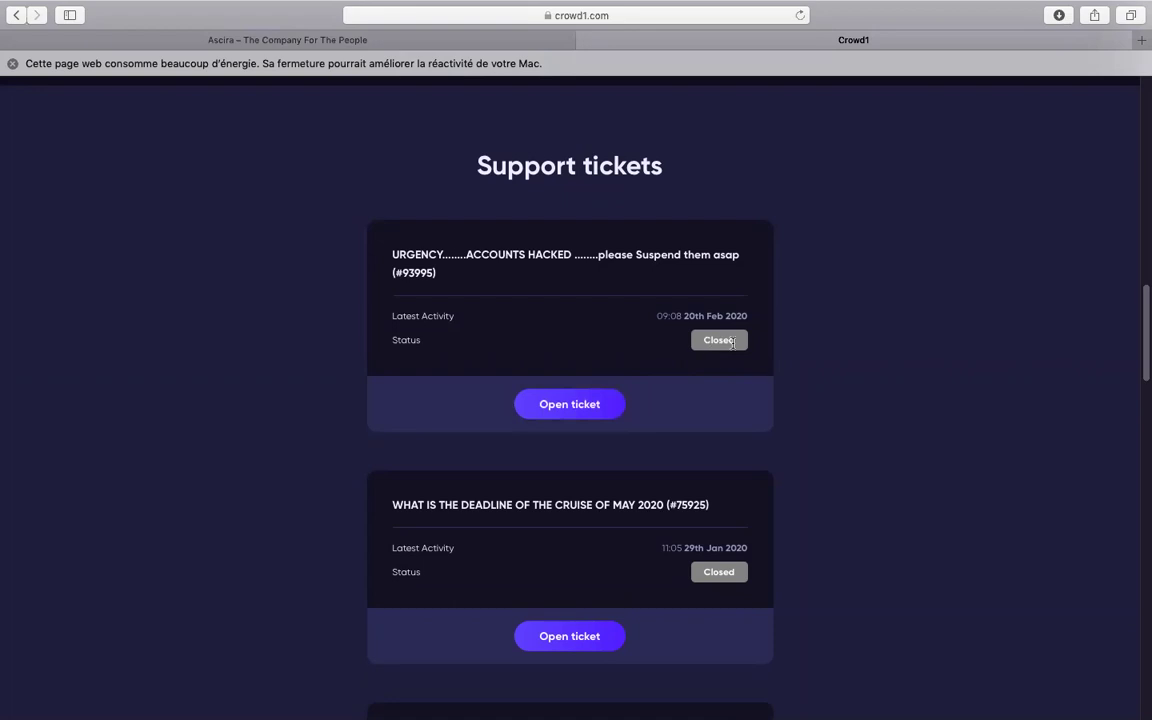
pyautogui.moveTo(1141, 349); pyautogui.dragTo(1141, 121)
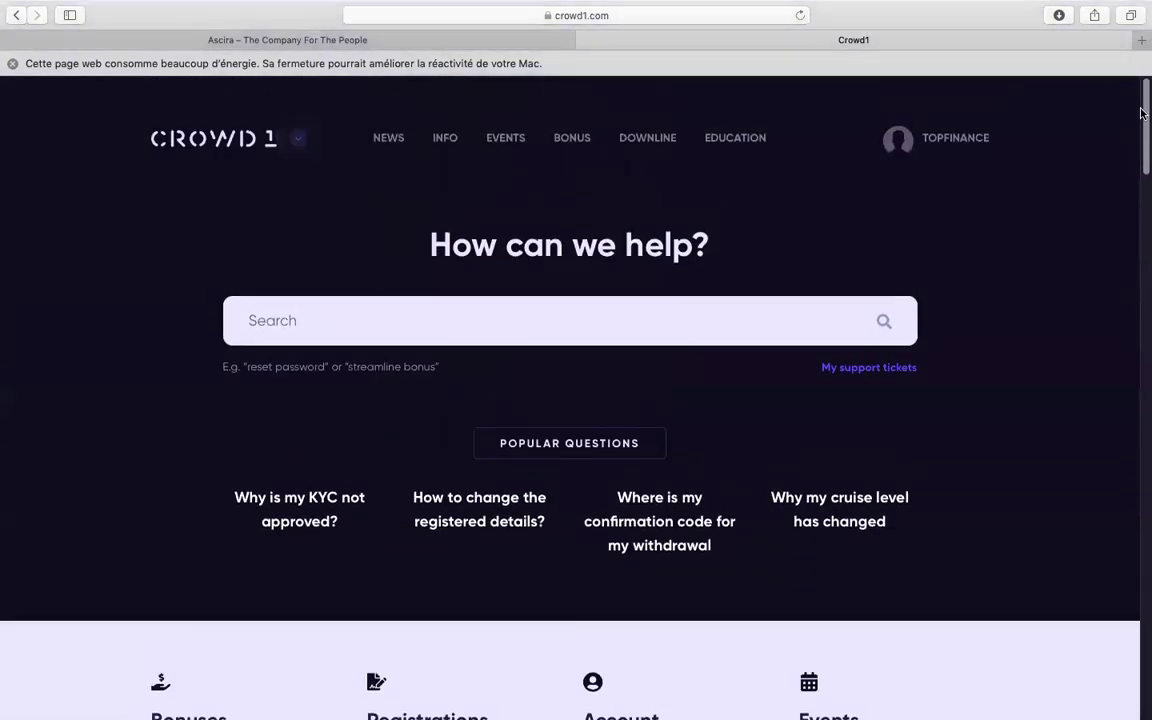
pyautogui.click(210, 147)
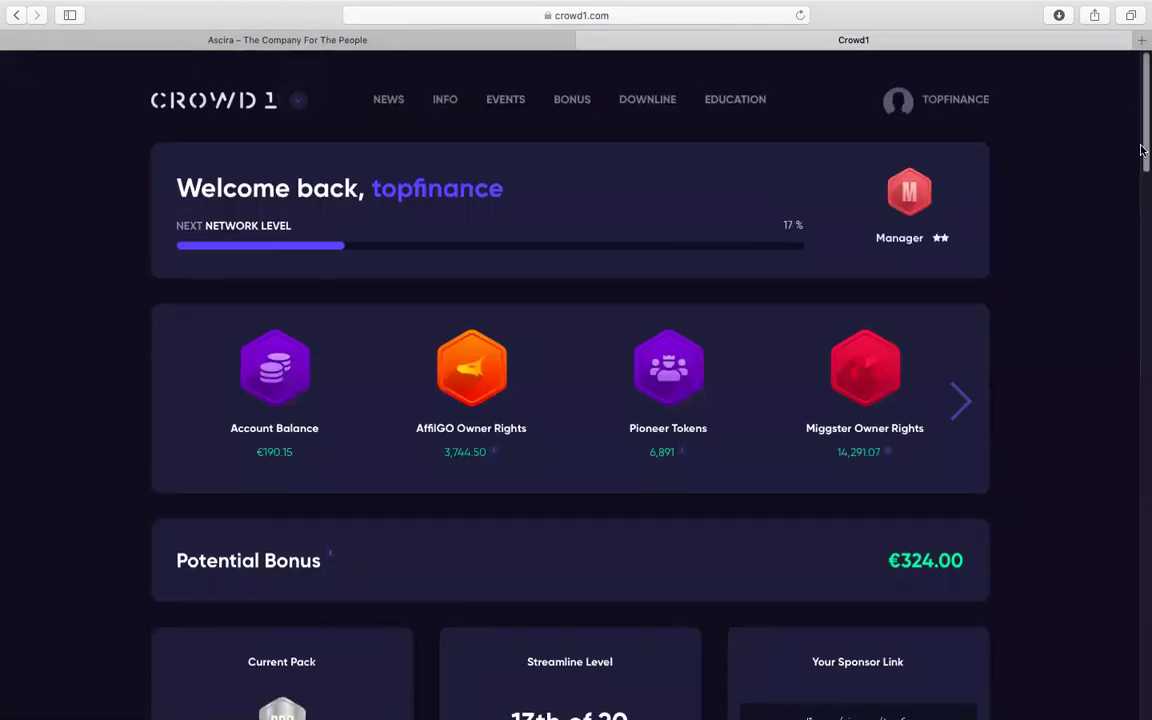
# Review the dashboard's €190.15 balance, 6,891 tokens, €324.00 bonus and calendar, then show the account menu
pyautogui.scroll(-3, 730, 285)
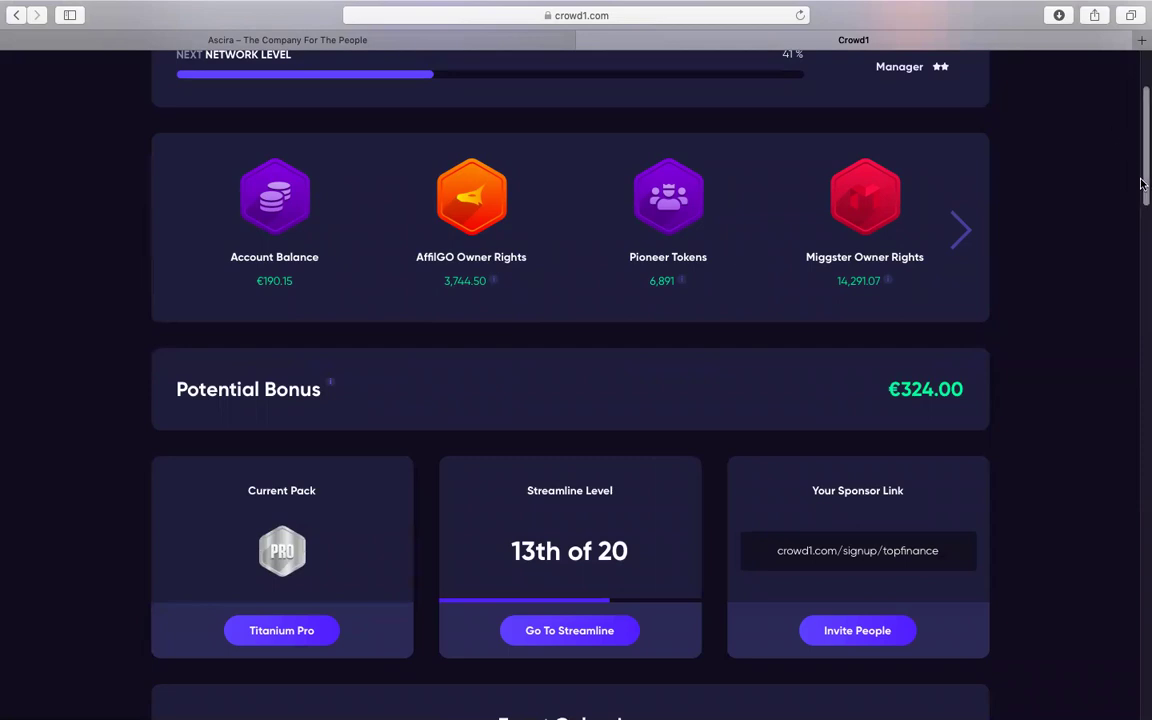
pyautogui.scroll(2, 1135, 200)
pyautogui.scroll(-4, 1141, 207)
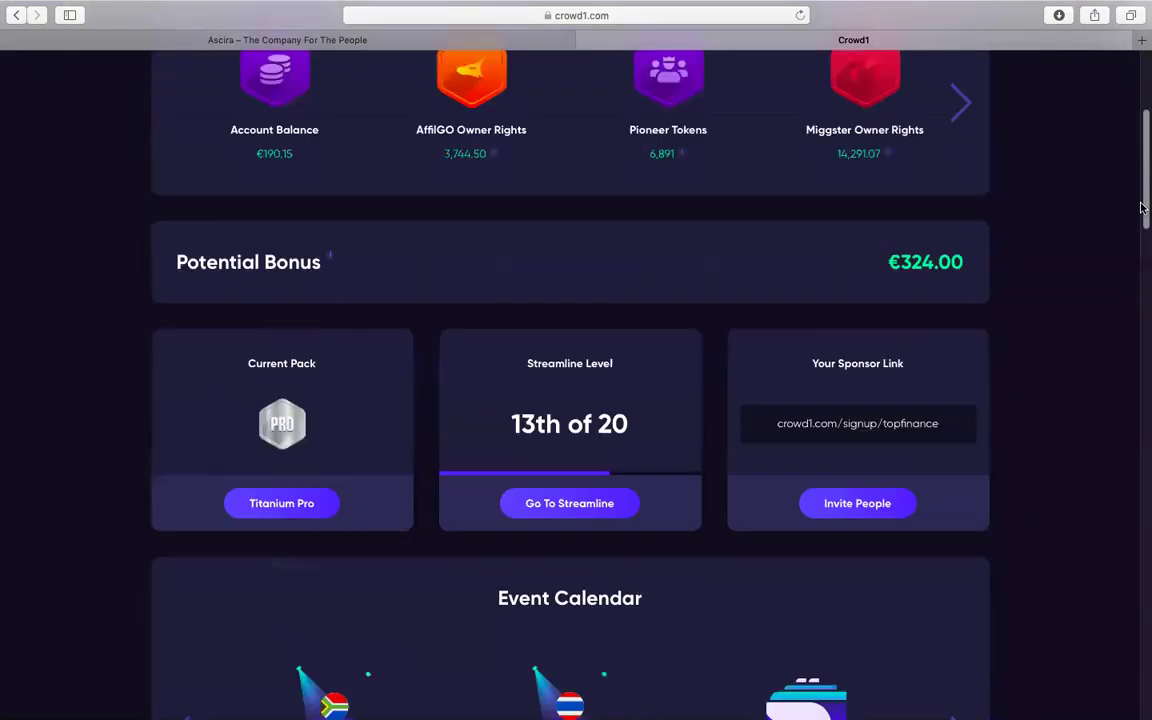
pyautogui.scroll(-2, 1141, 207)
pyautogui.scroll(4, 676, 316)
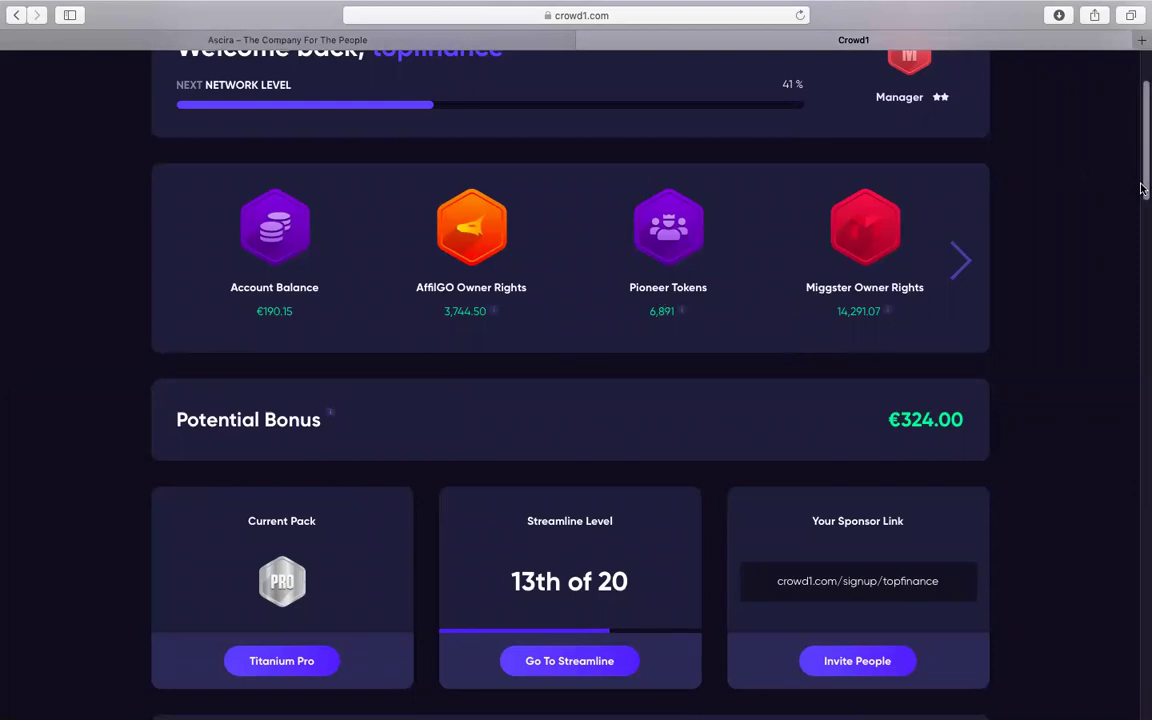
pyautogui.scroll(3, 1141, 186)
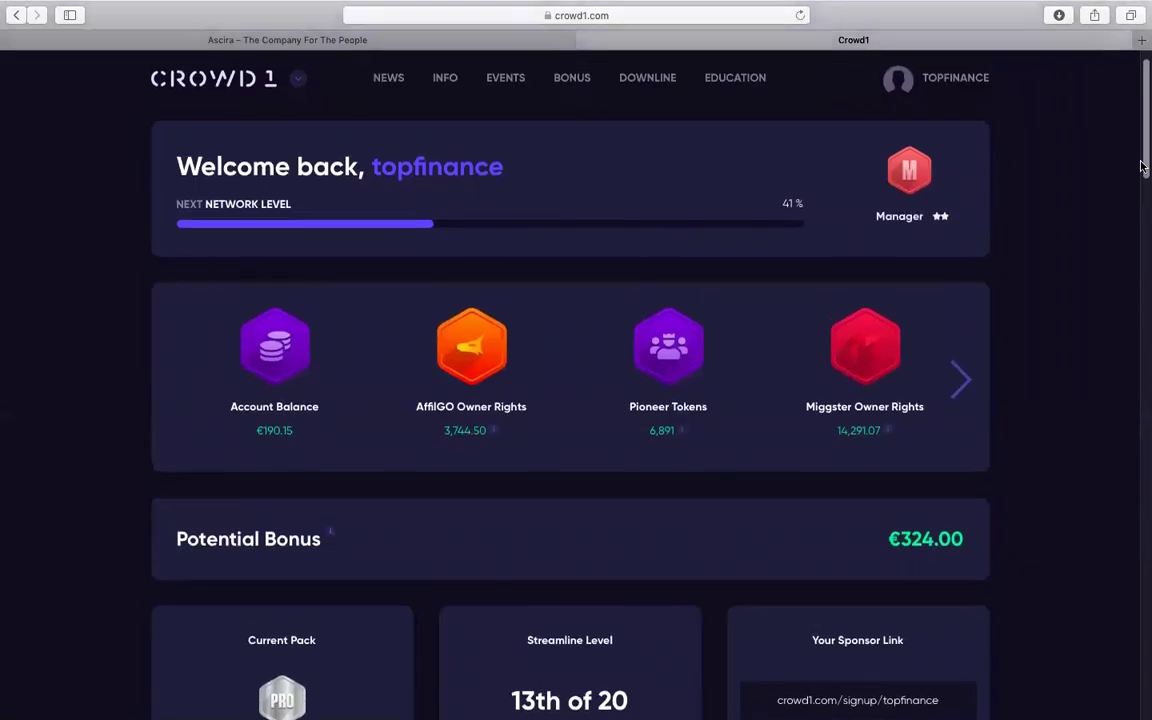
pyautogui.scroll(-1, 1141, 184)
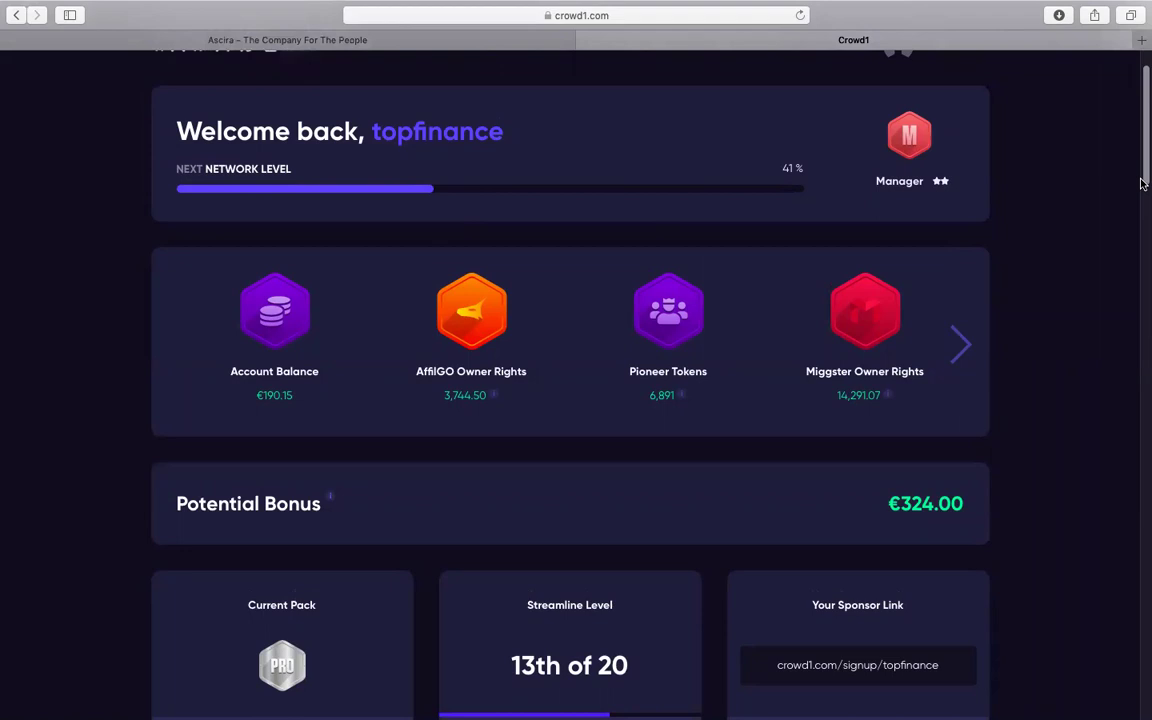
pyautogui.scroll(2, 1141, 183)
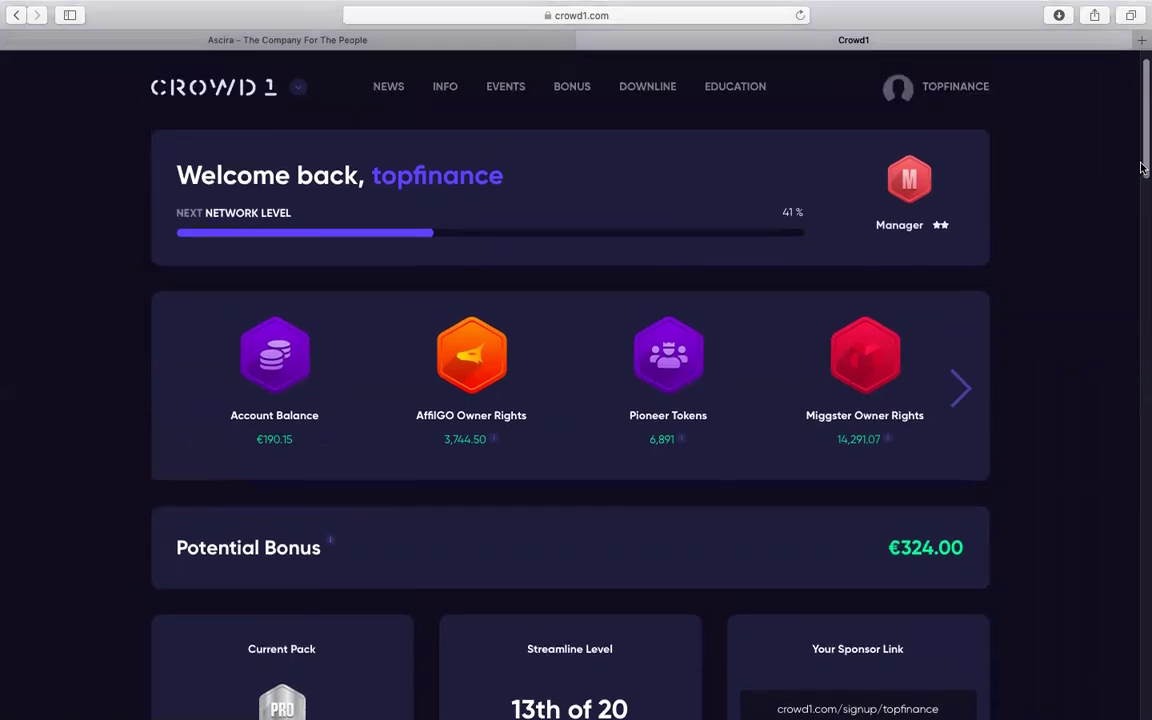
pyautogui.scroll(-4, 1141, 150)
pyautogui.scroll(2, 1141, 165)
pyautogui.scroll(-2, 1141, 170)
pyautogui.scroll(2, 1141, 185)
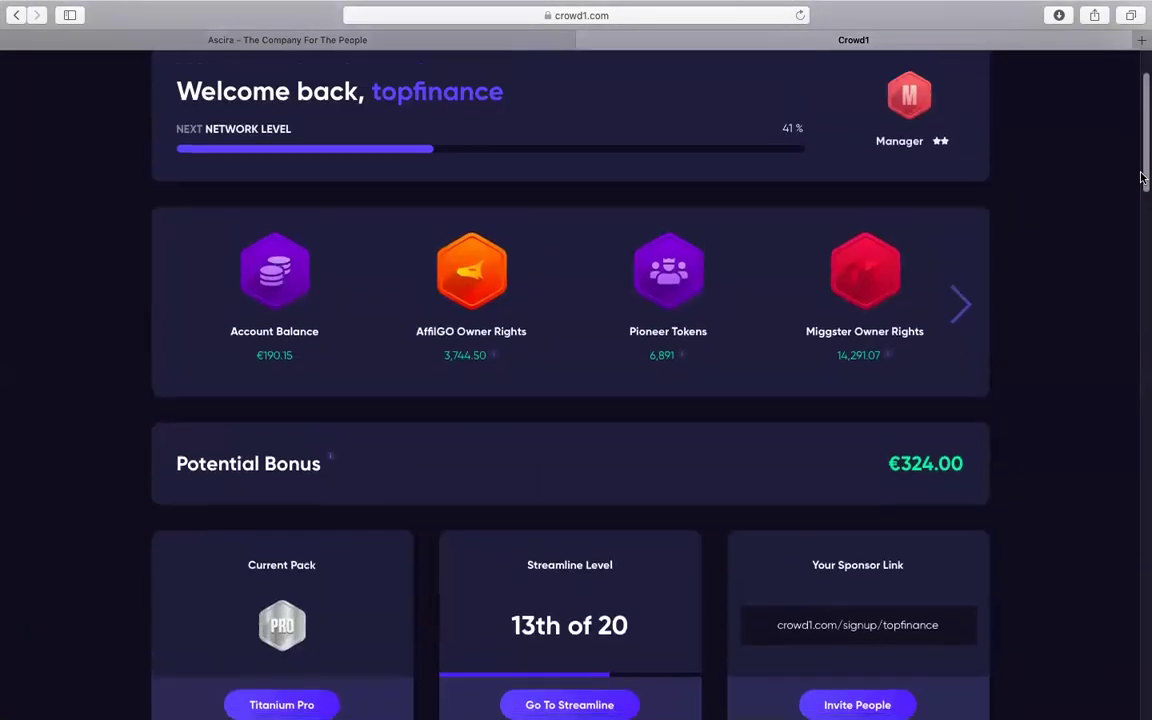
pyautogui.scroll(-12, 1141, 213)
pyautogui.scroll(12, 1141, 357)
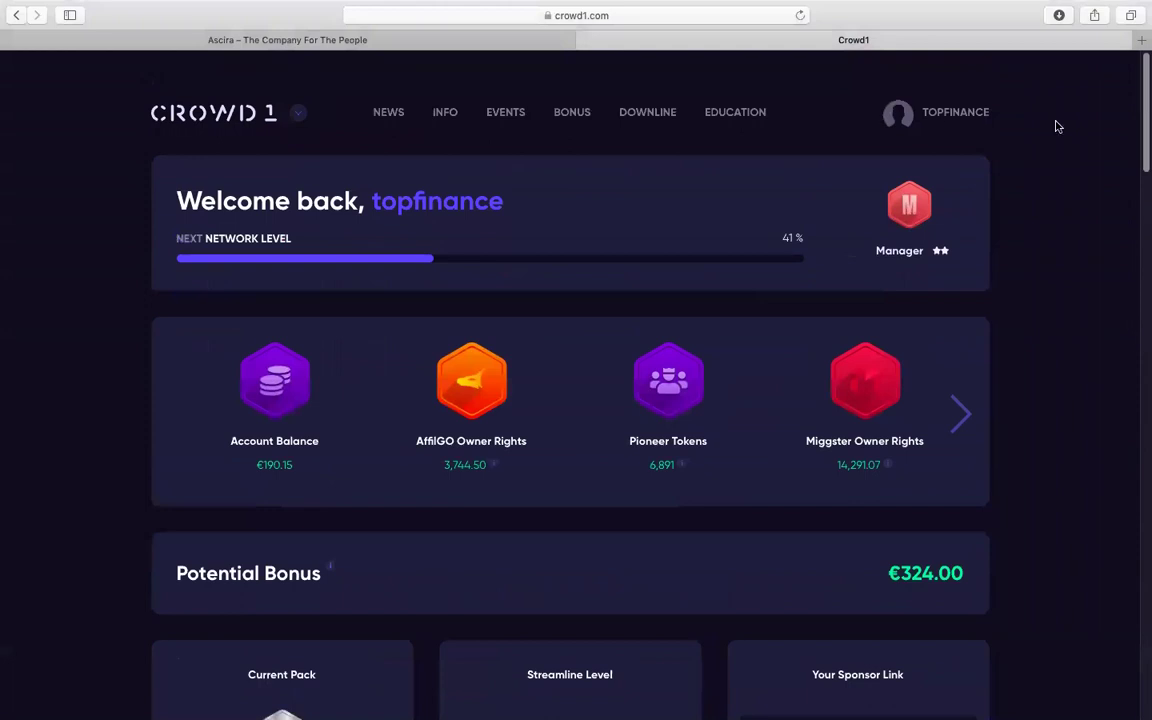
pyautogui.moveTo(965, 138)
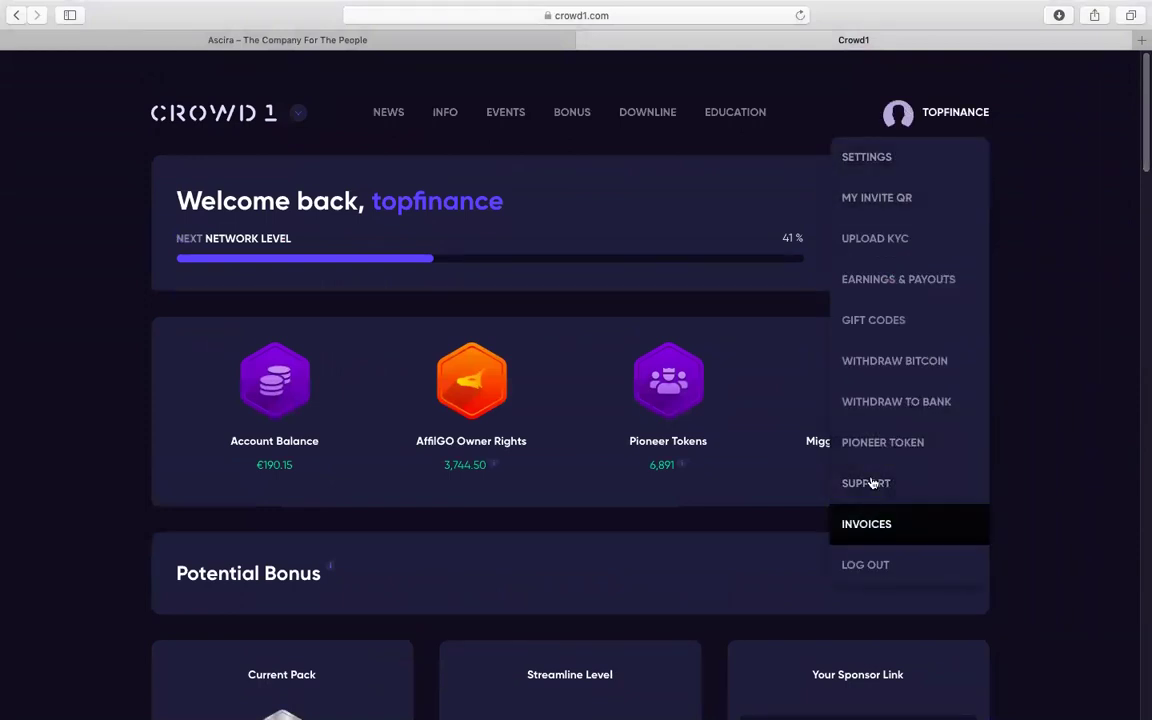
# Go to the Pioneer Token page and highlight the Your Token wallet heading
pyautogui.click(891, 448)
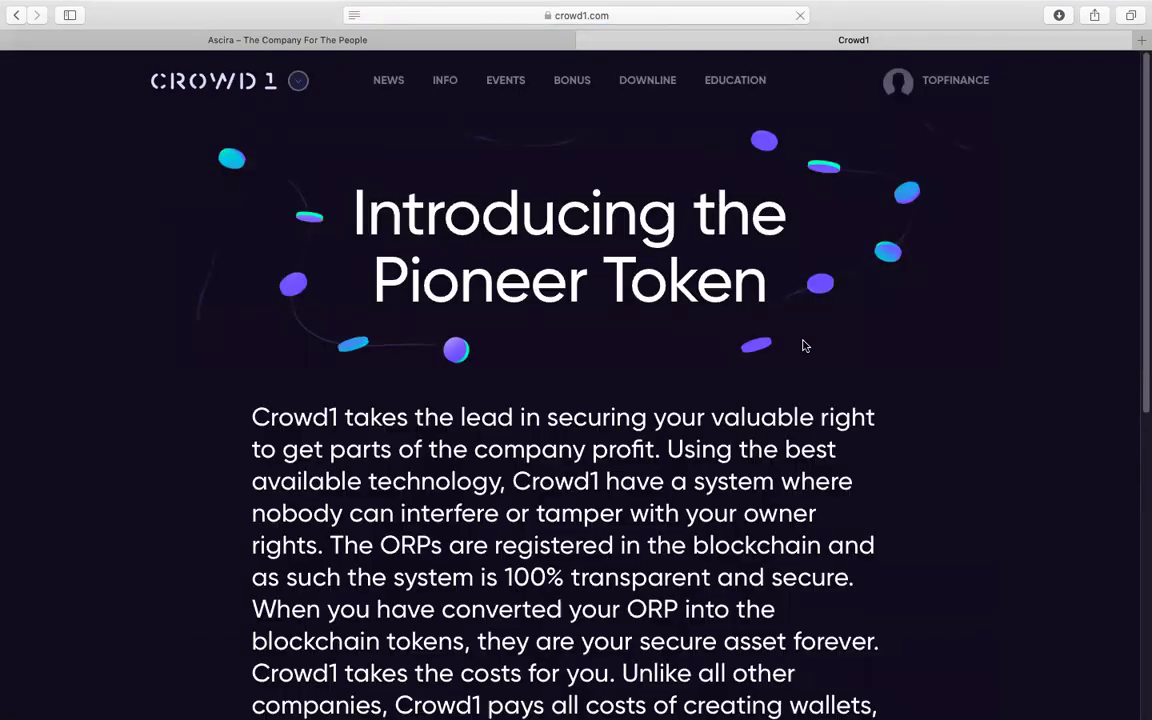
pyautogui.scroll(-10, 1120, 248)
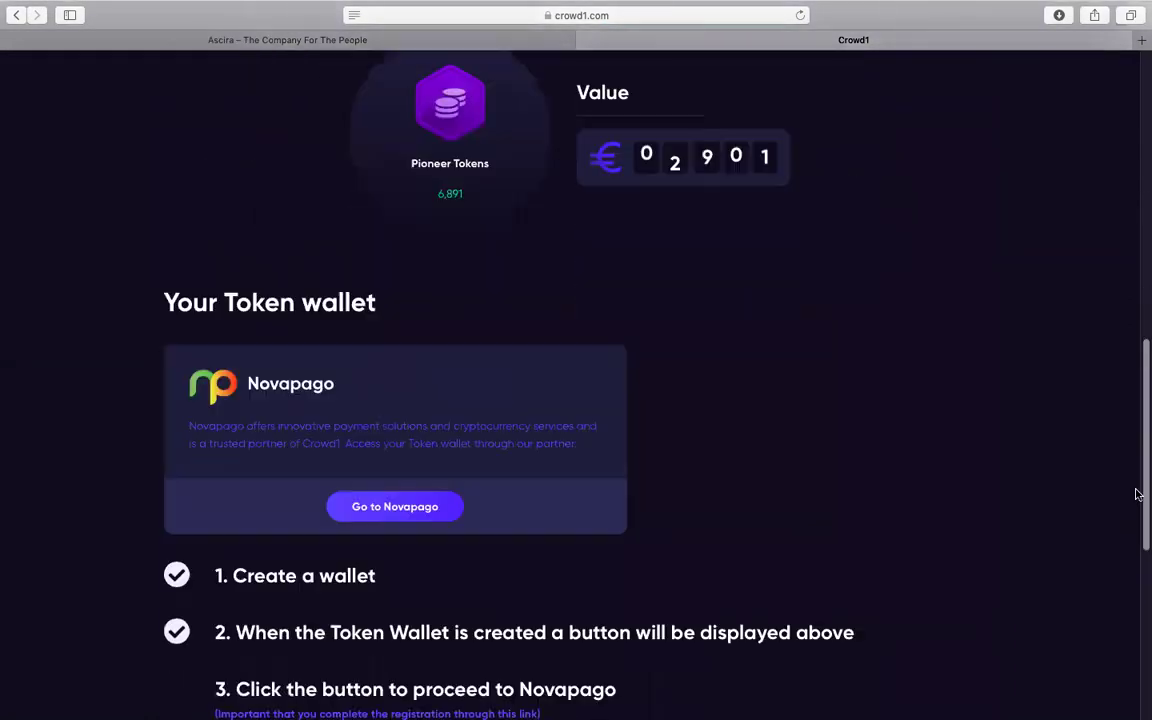
pyautogui.scroll(3, 1123, 560)
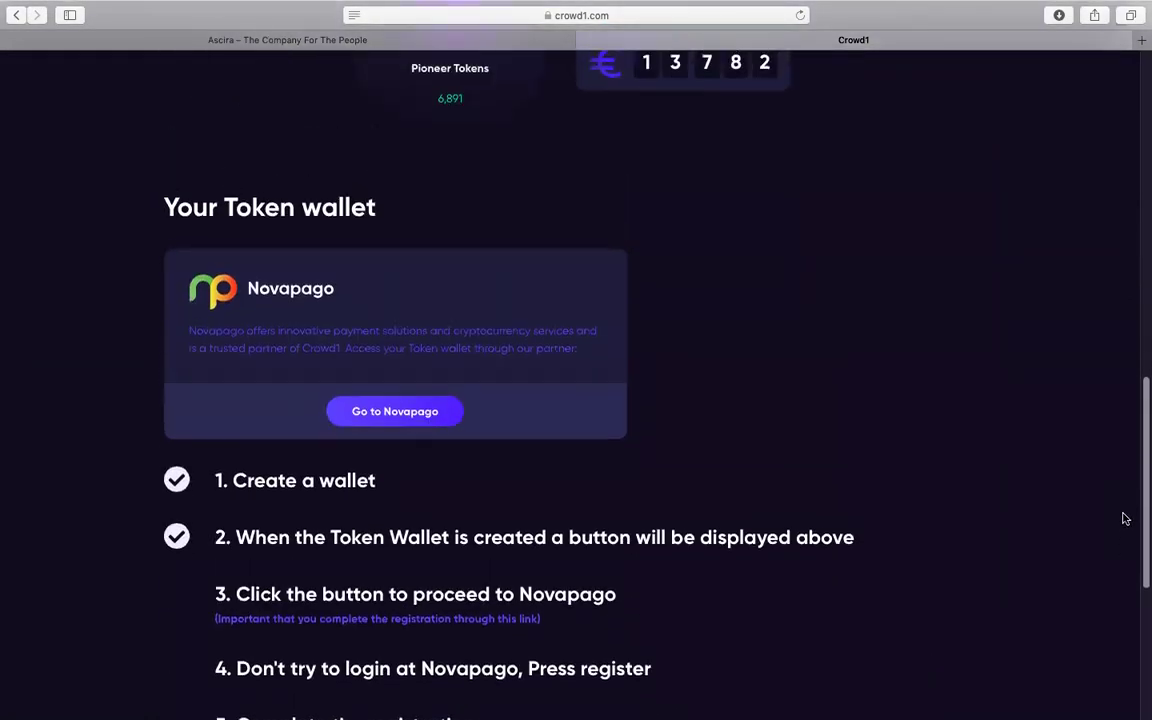
pyautogui.scroll(-6, 1131, 514)
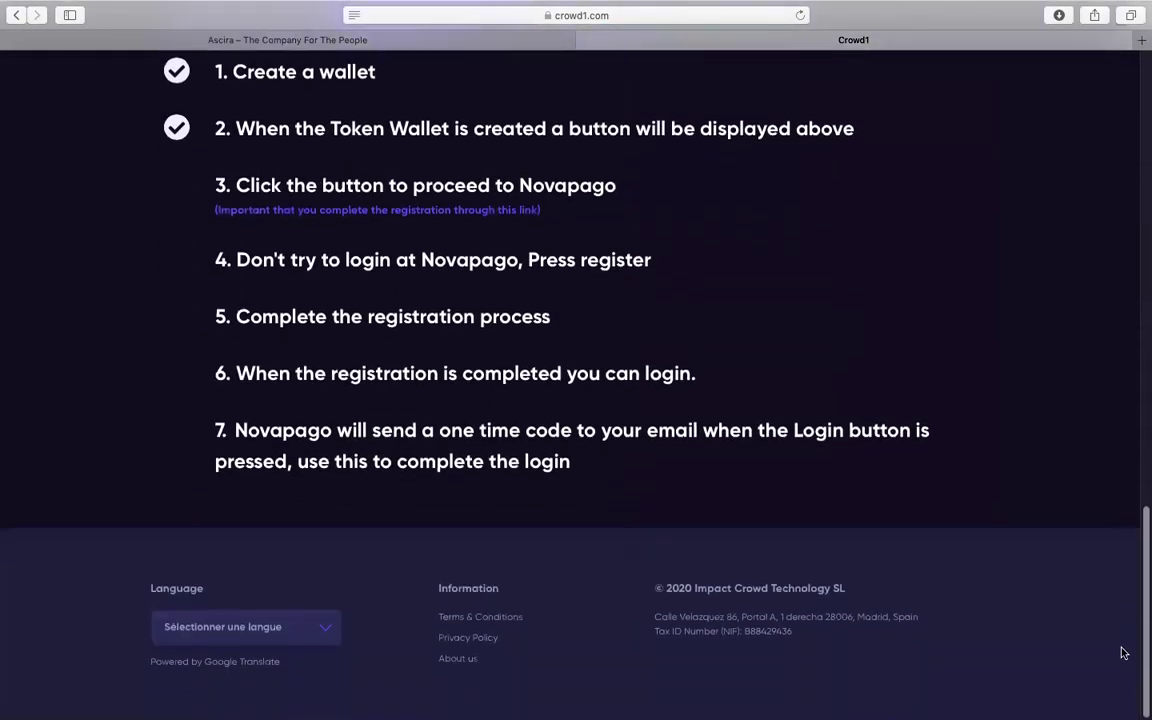
pyautogui.scroll(3, 1124, 640)
pyautogui.scroll(8, 1120, 596)
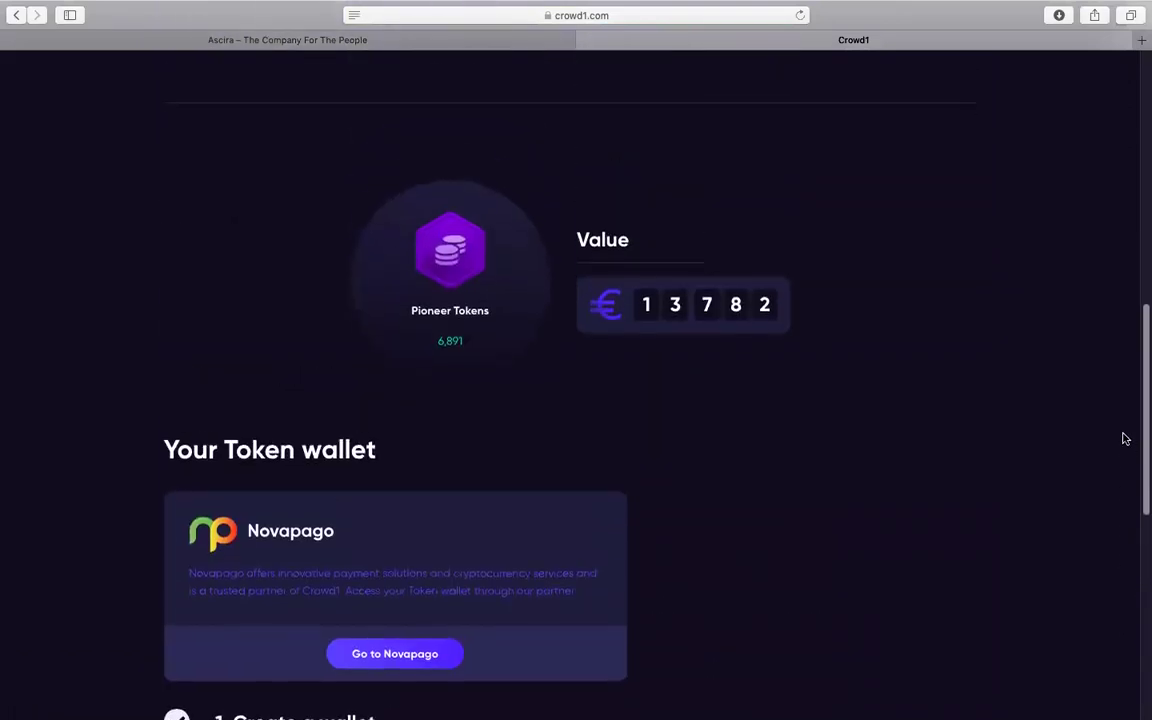
pyautogui.scroll(-3, 1123, 440)
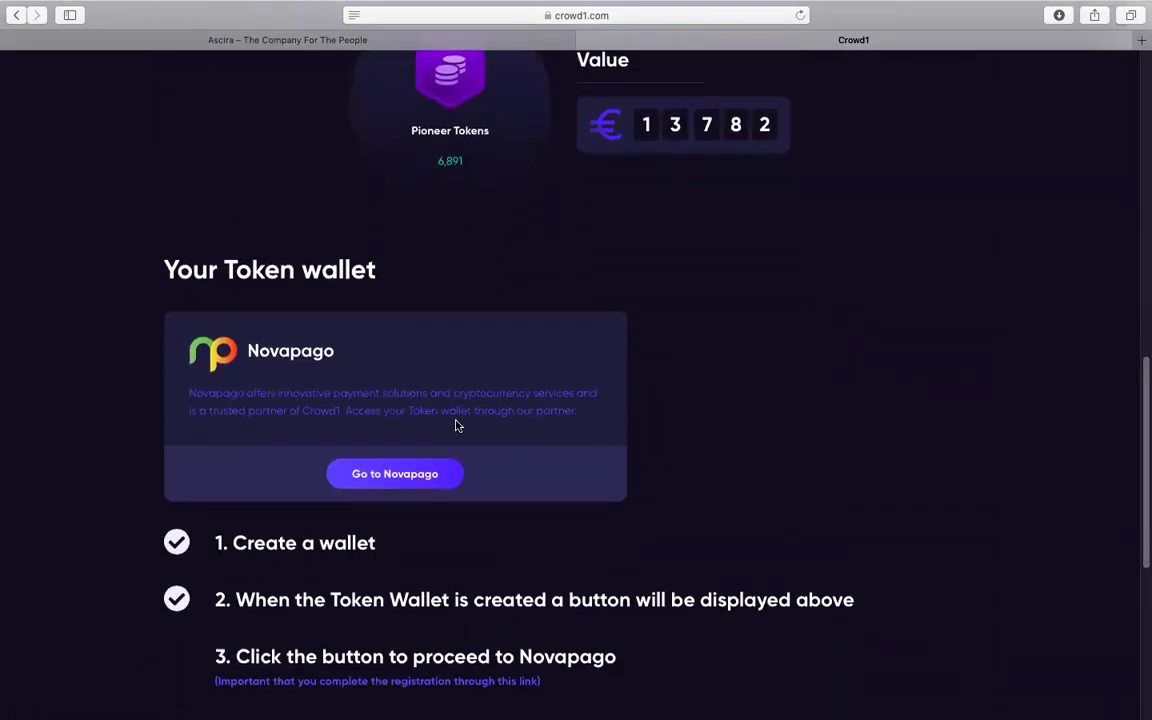
pyautogui.moveTo(155, 243); pyautogui.dragTo(381, 267)
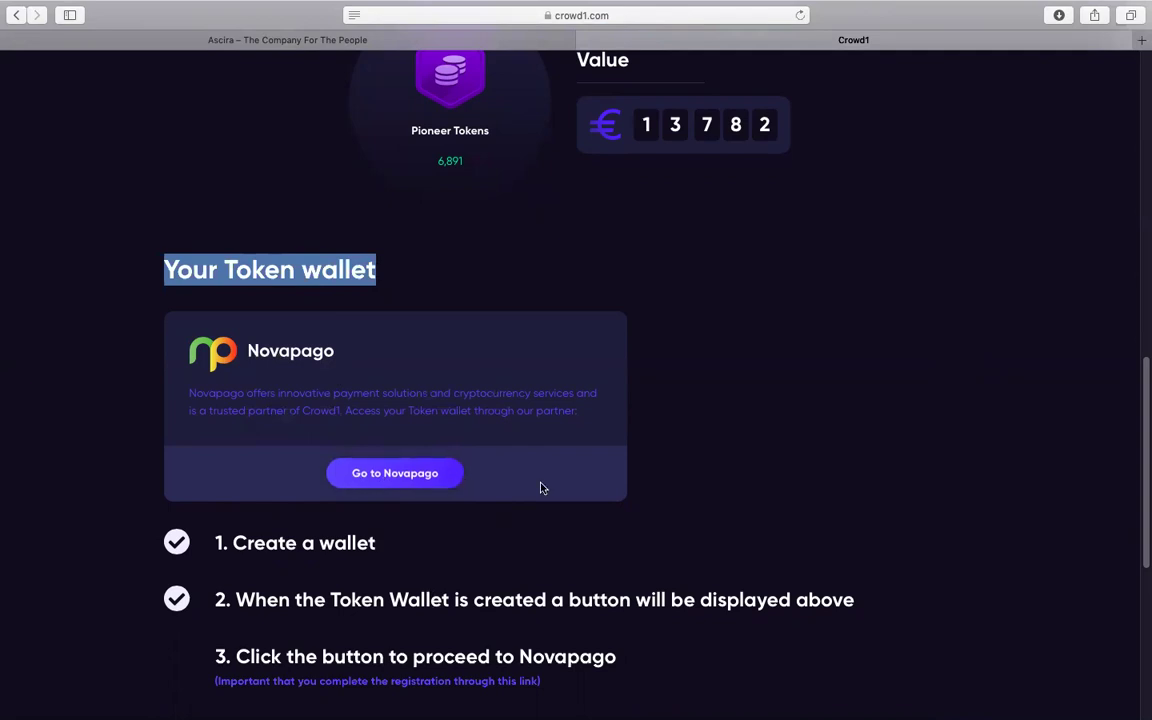
# Highlight the 6,891 token count and its €13,782 value
pyautogui.scroll(10, 1141, 432)
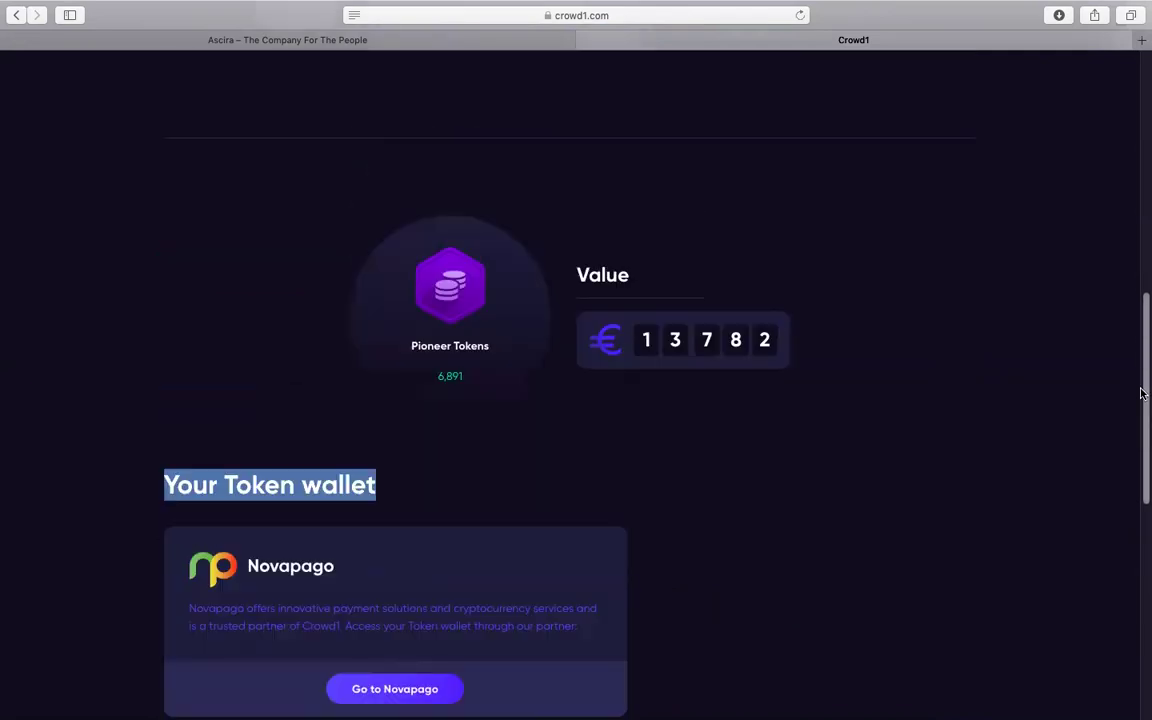
pyautogui.scroll(-6, 1141, 407)
pyautogui.scroll(-1, 1141, 408)
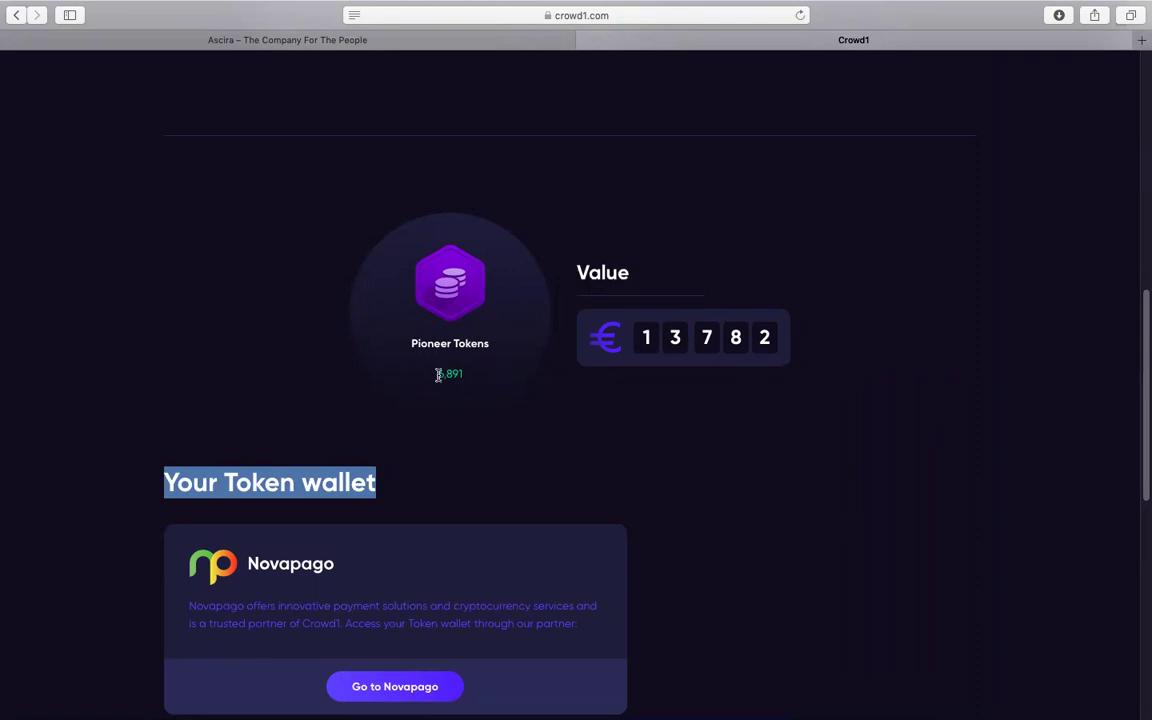
pyautogui.moveTo(437, 374); pyautogui.dragTo(471, 377)
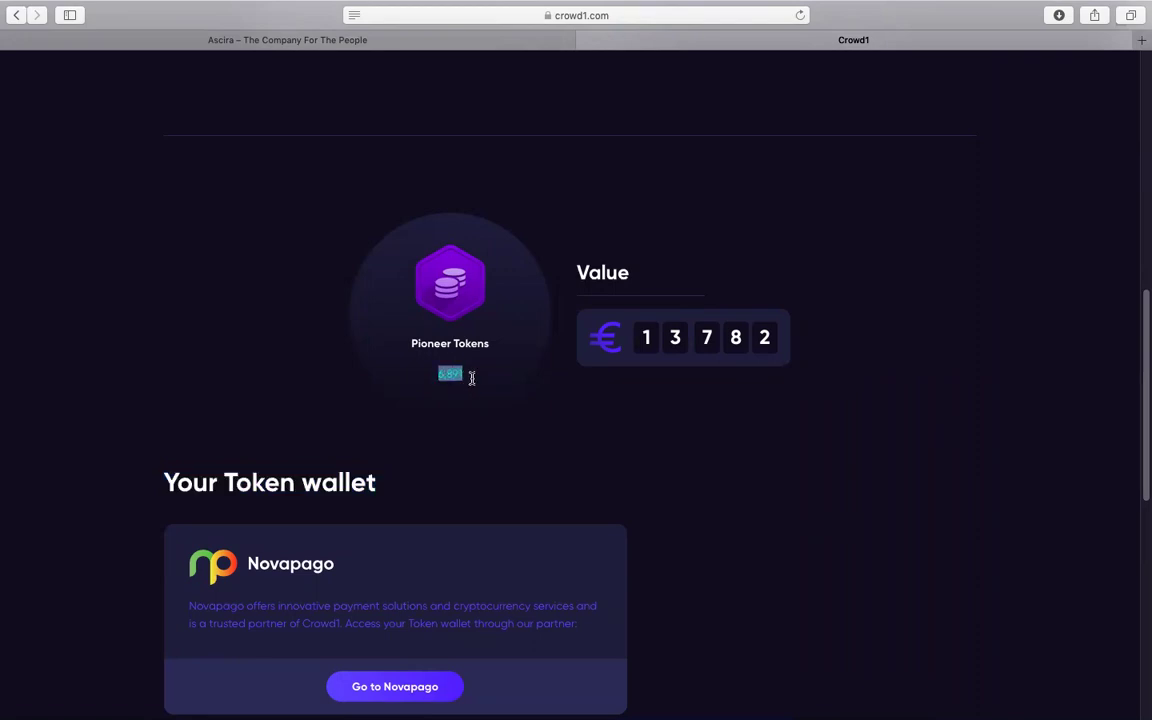
pyautogui.moveTo(580, 337); pyautogui.dragTo(791, 364)
pyautogui.moveTo(1142, 418); pyautogui.dragTo(1142, 170)
# Return to the dashboard and open Settings from the account menu
pyautogui.click(212, 124)
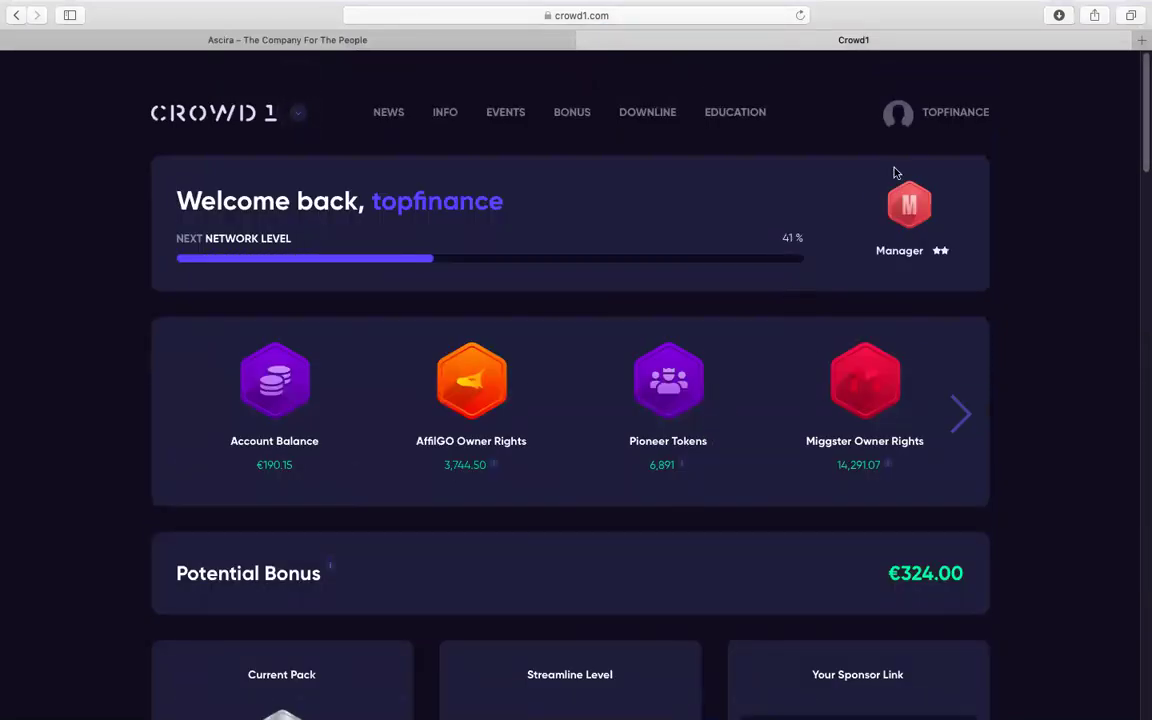
pyautogui.moveTo(946, 125)
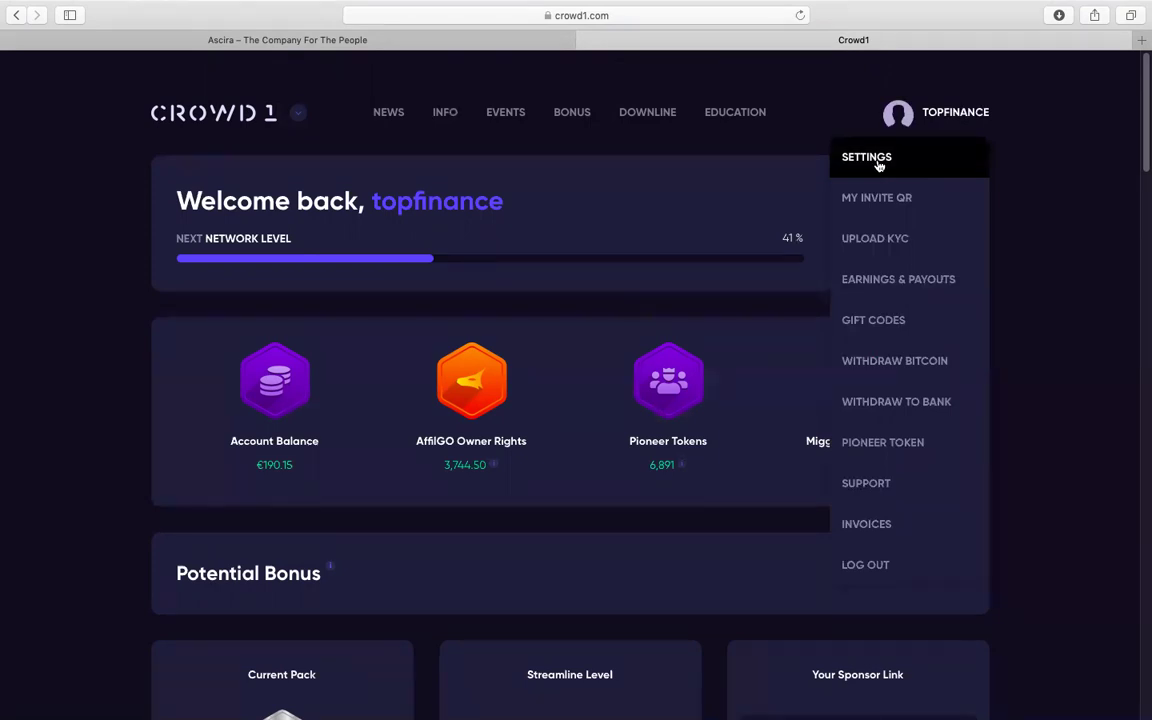
pyautogui.click(876, 160)
# Scroll through the Account tab's name, address and contact fields and the KYC approval note
pyautogui.scroll(-5, 1141, 290)
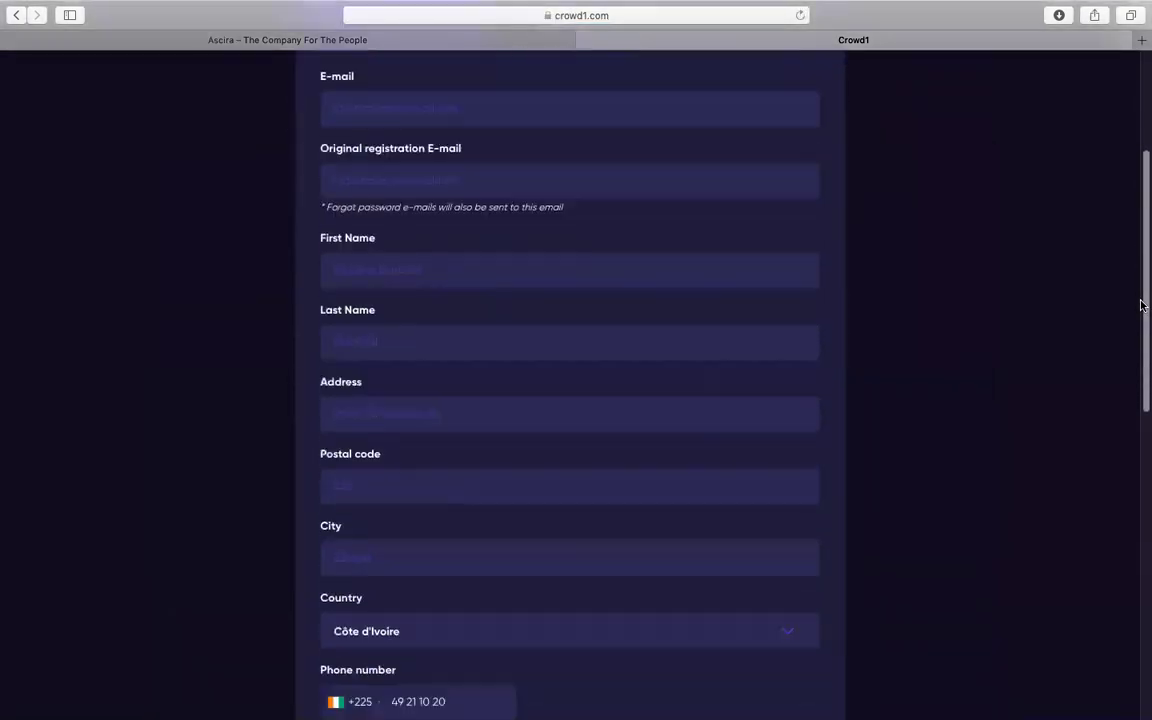
pyautogui.scroll(-4, 1141, 305)
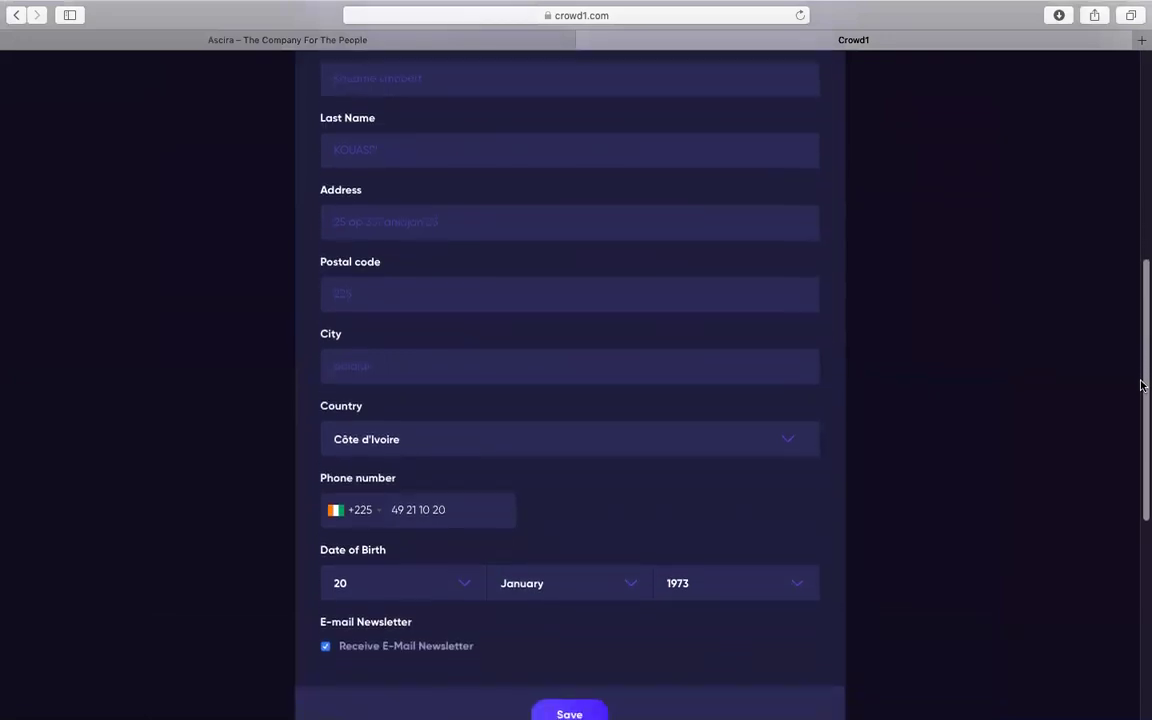
pyautogui.scroll(-4, 1141, 385)
pyautogui.scroll(4, 1141, 373)
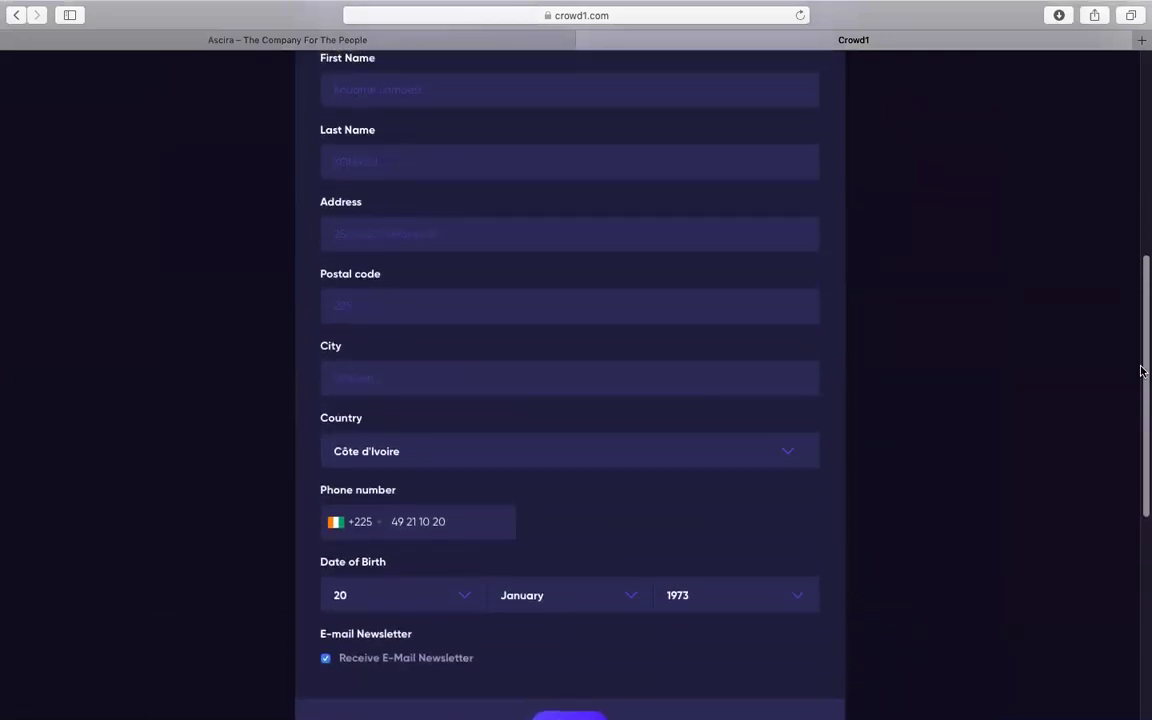
pyautogui.scroll(2, 1141, 369)
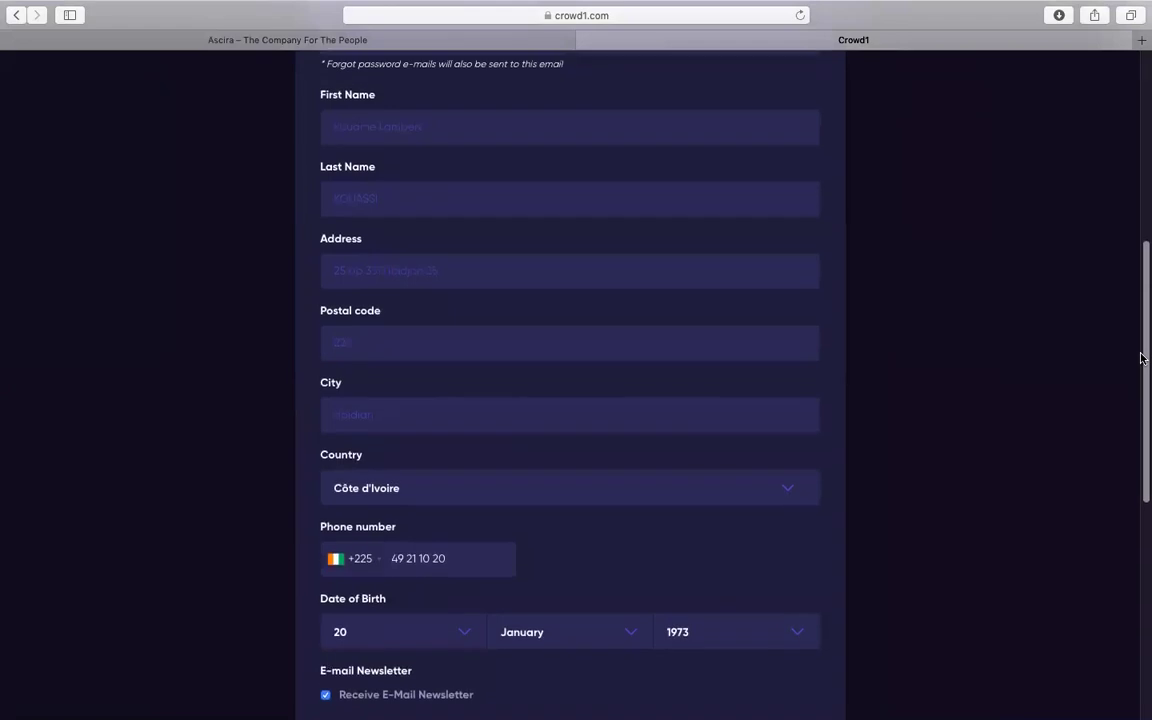
pyautogui.scroll(1, 1137, 335)
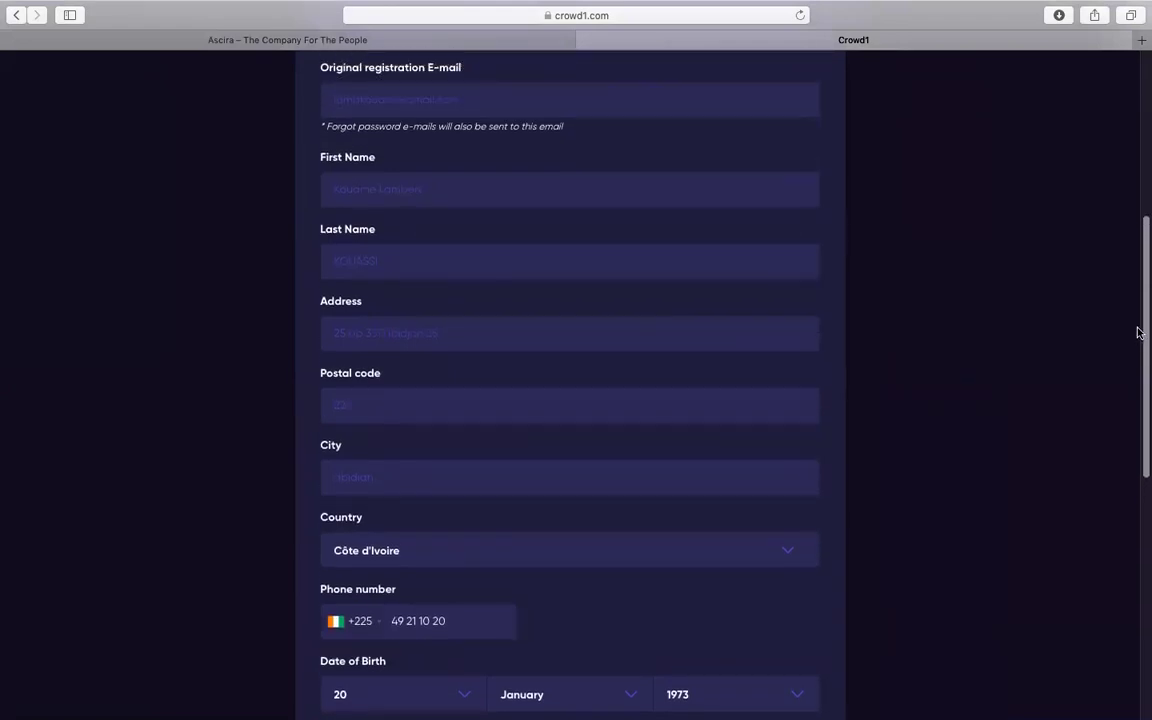
pyautogui.scroll(1, 1136, 332)
pyautogui.scroll(1, 1137, 330)
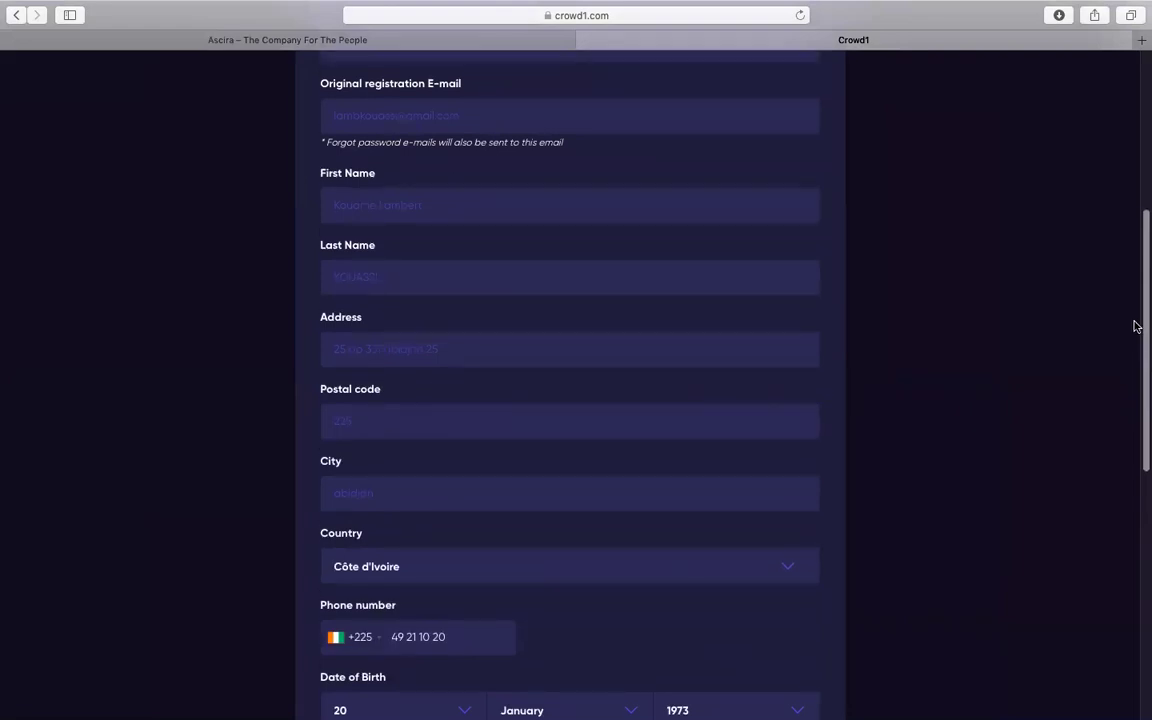
pyautogui.scroll(-1, 1133, 329)
pyautogui.scroll(1, 1133, 329)
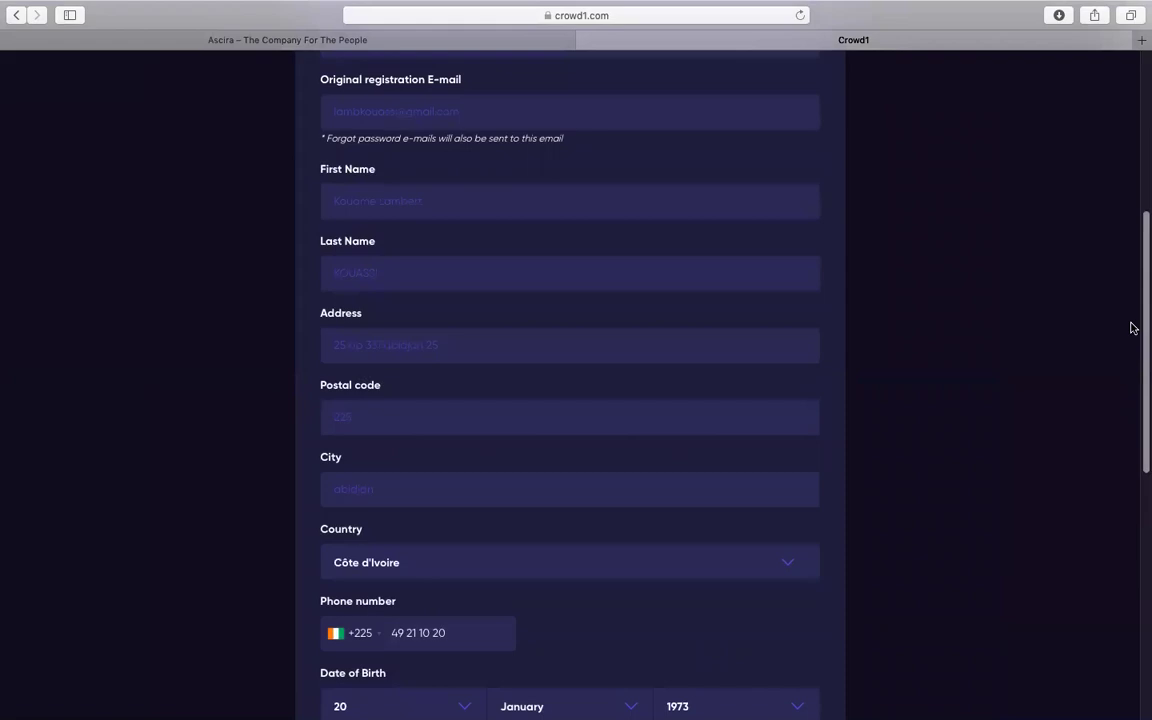
pyautogui.scroll(1, 1133, 328)
pyautogui.scroll(1, 1131, 322)
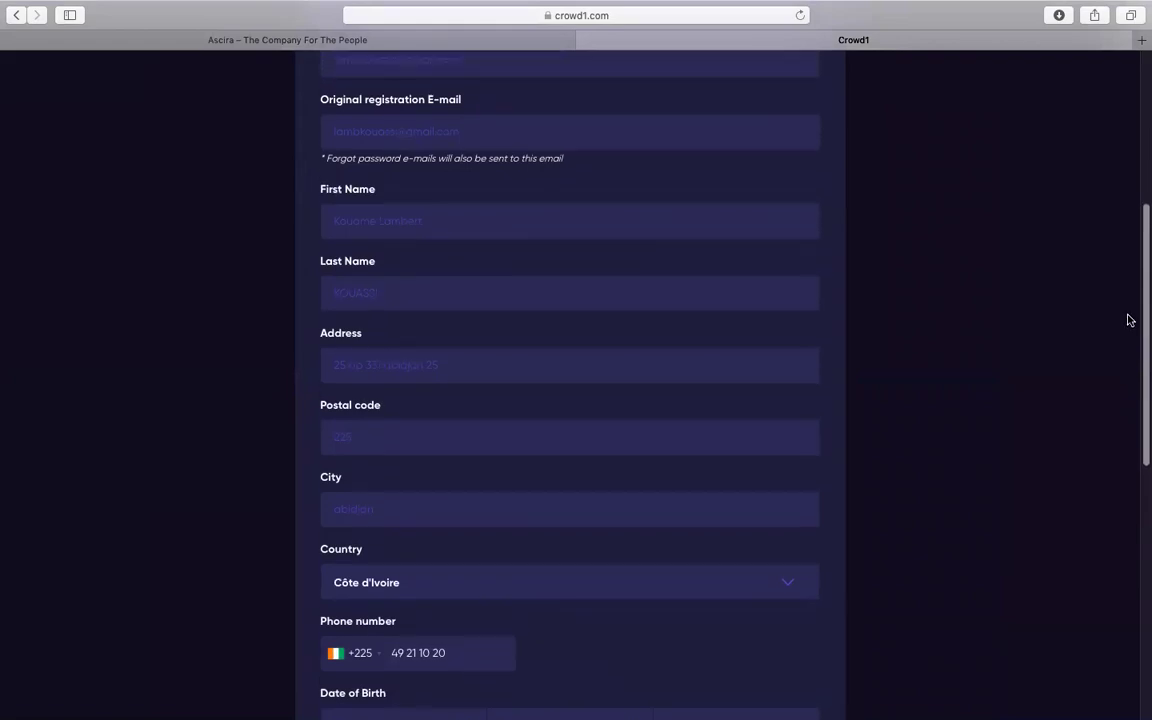
pyautogui.scroll(-1, 1130, 322)
pyautogui.scroll(1, 1128, 323)
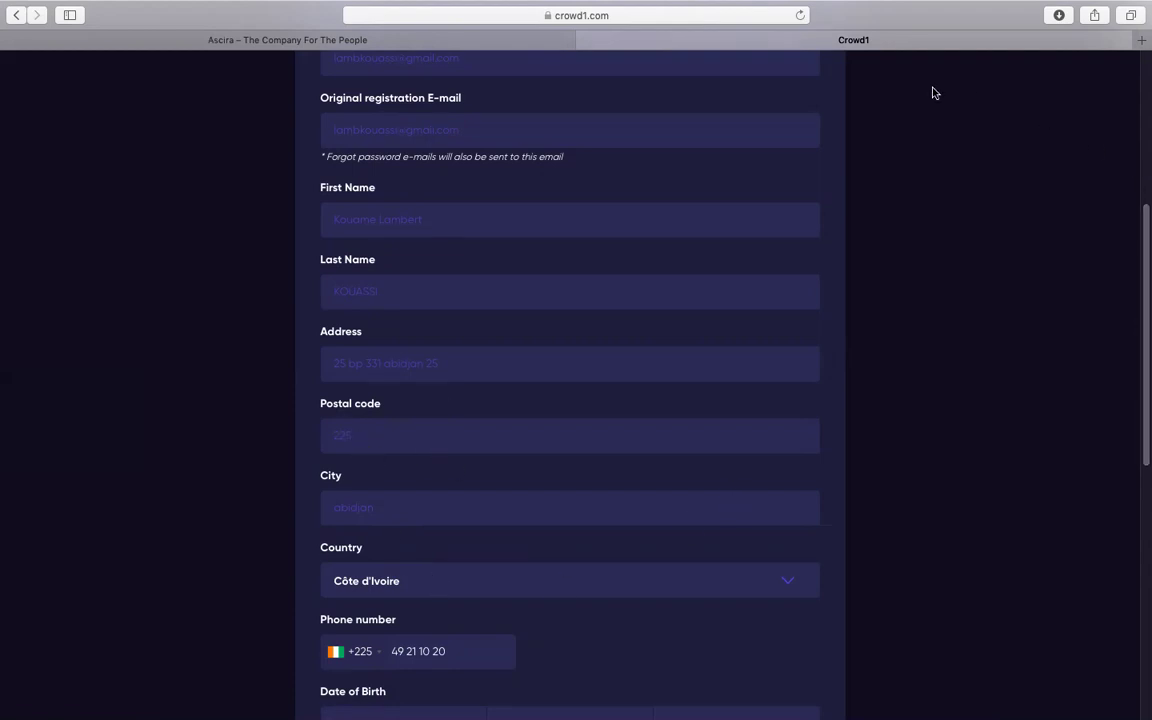
pyautogui.scroll(5, 1141, 346)
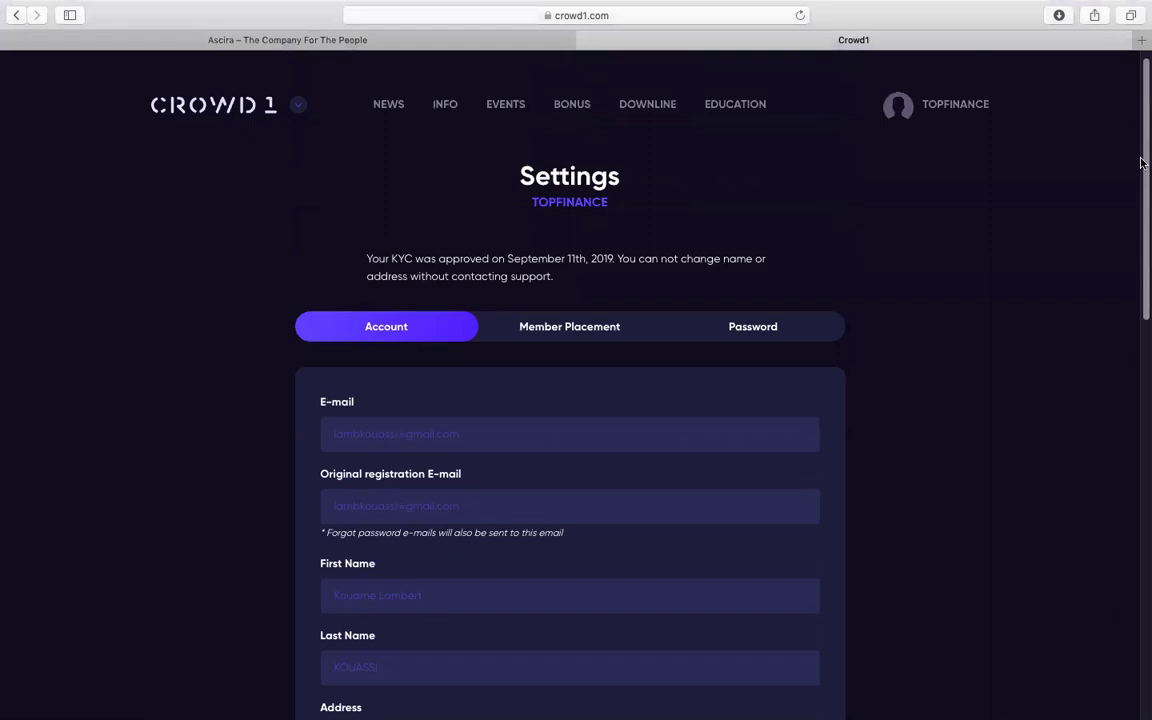
# Go to the support help page and jump to its list of existing tickets
pyautogui.moveTo(944, 130)
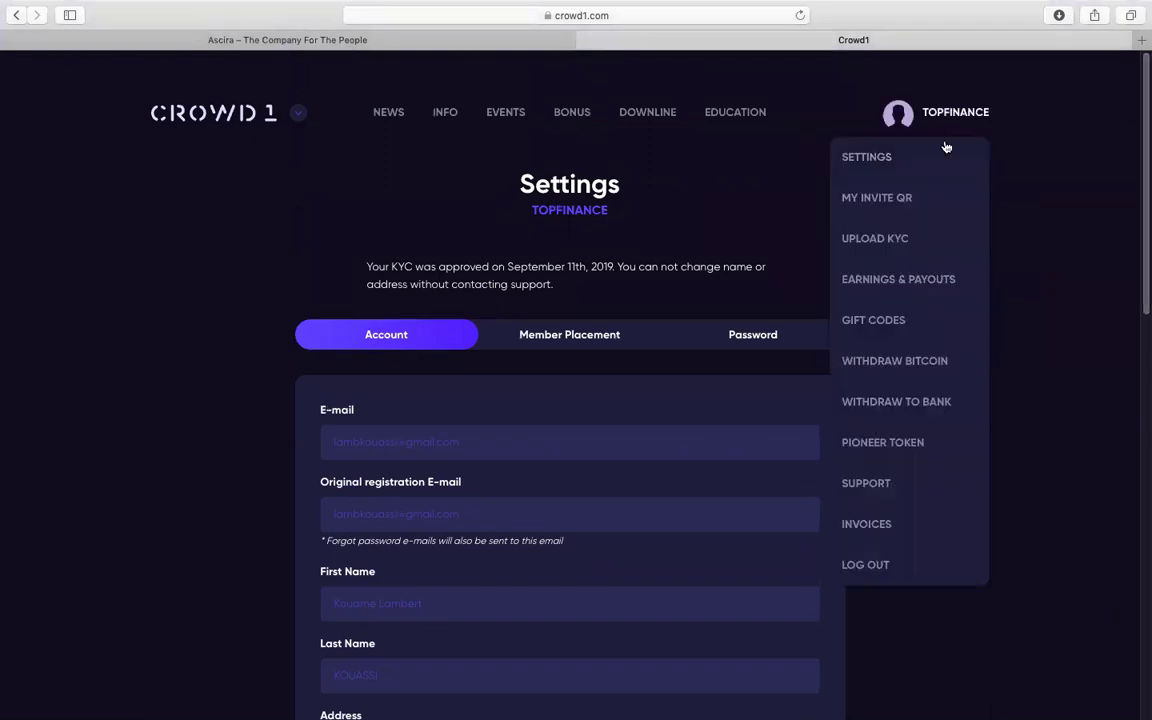
pyautogui.click(862, 484)
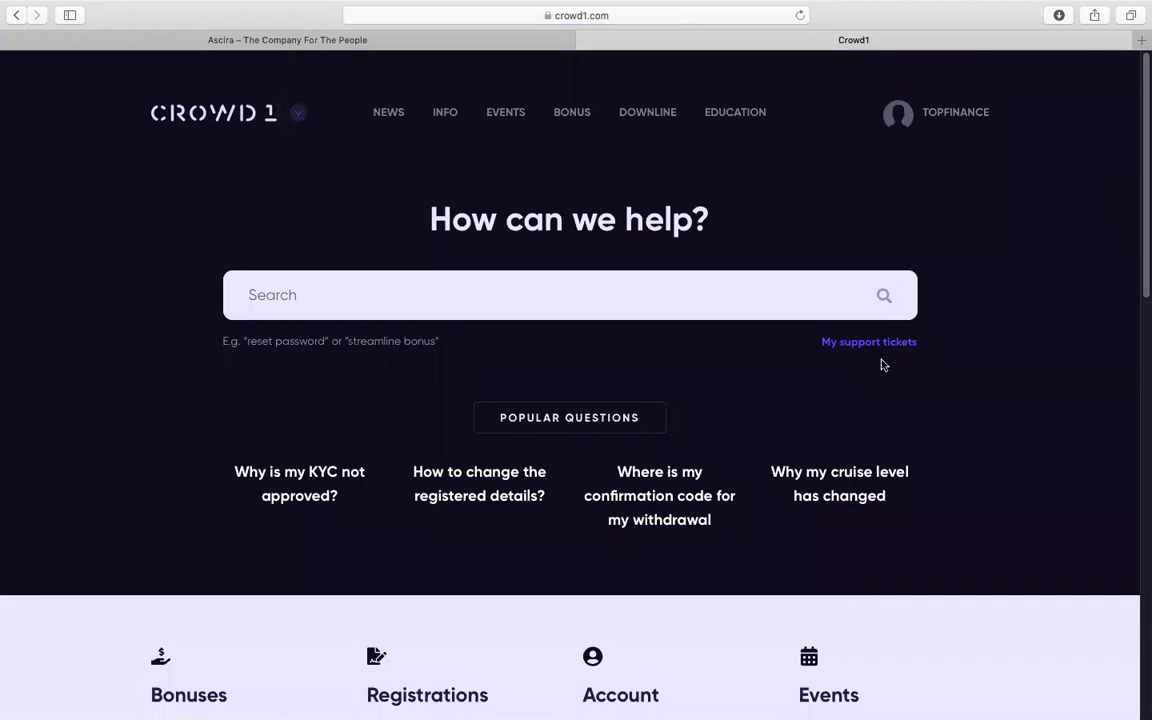
pyautogui.click(862, 343)
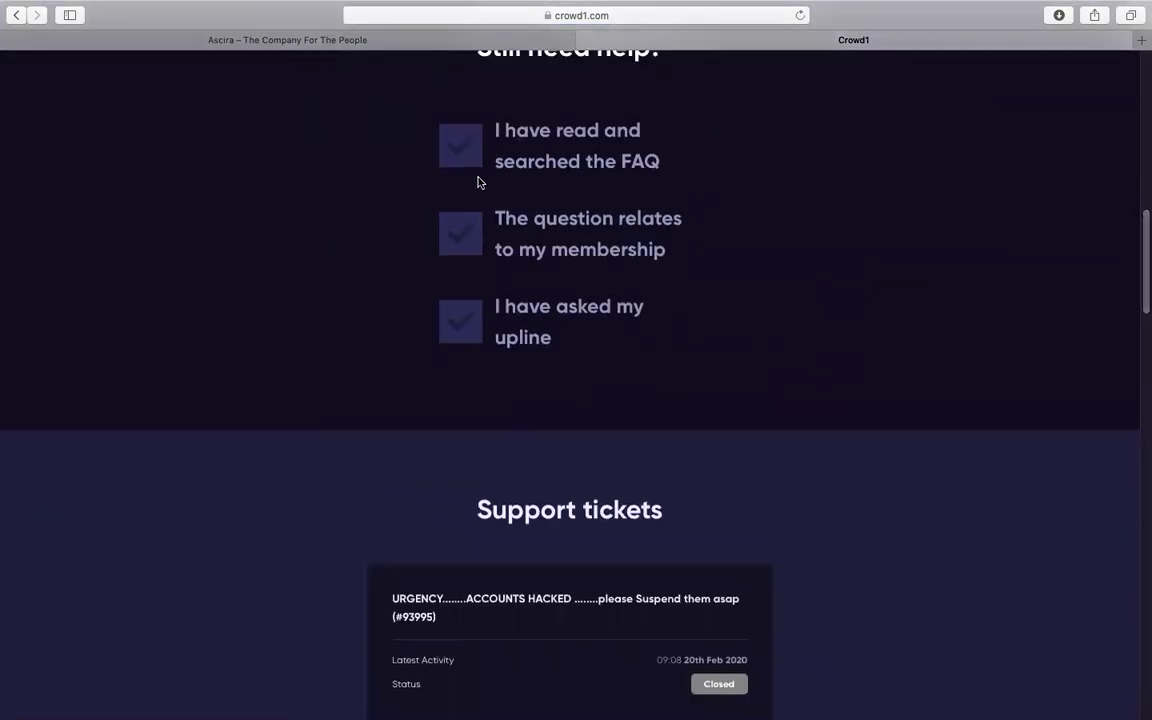
# Confirm the three checklist statements and start a new ticket under the Registration category
pyautogui.click(472, 170)
pyautogui.click(476, 245)
pyautogui.click(452, 319)
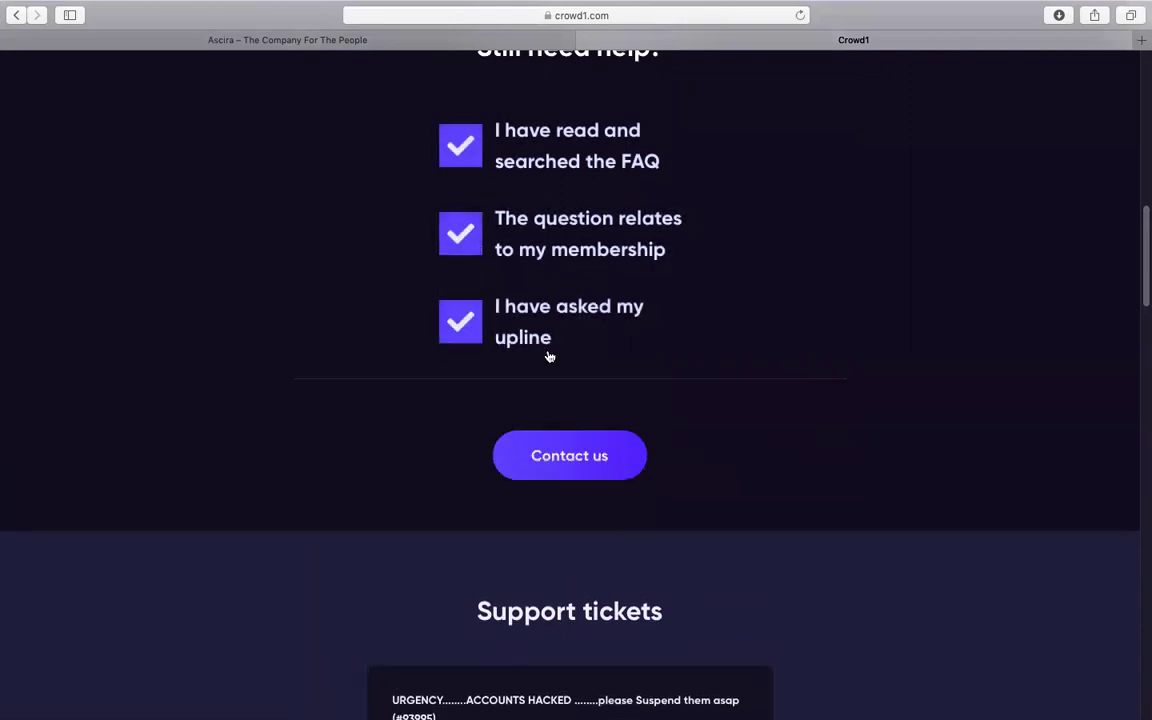
pyautogui.click(596, 458)
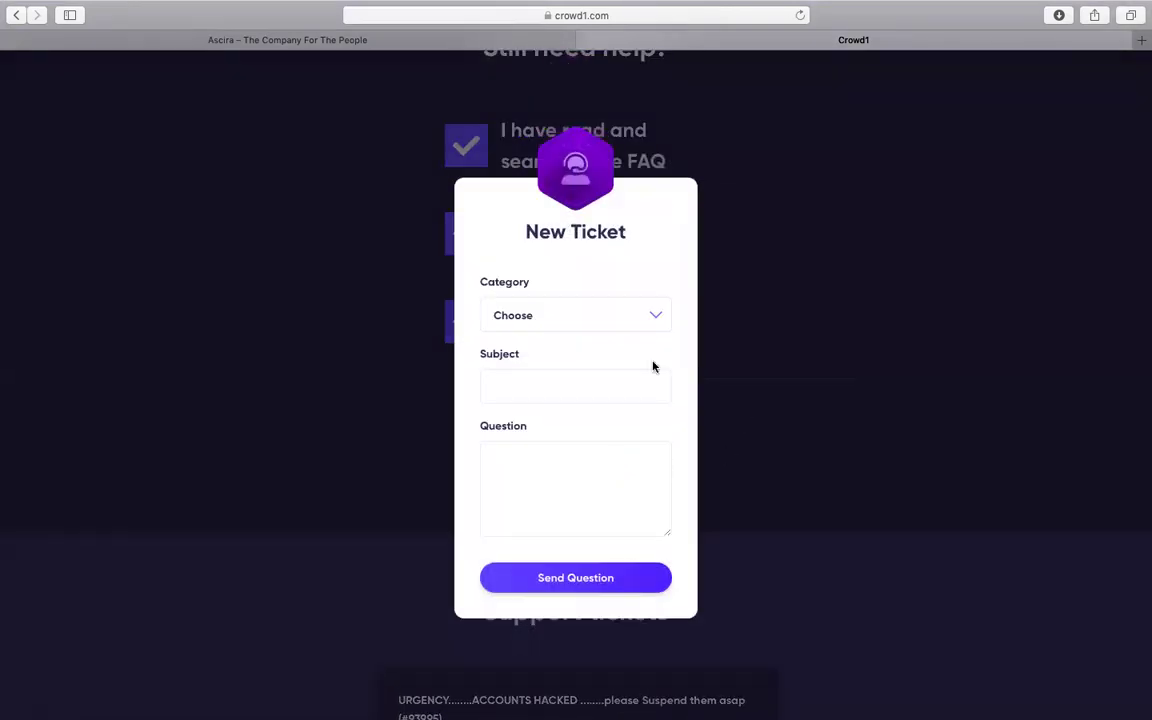
pyautogui.click(657, 321)
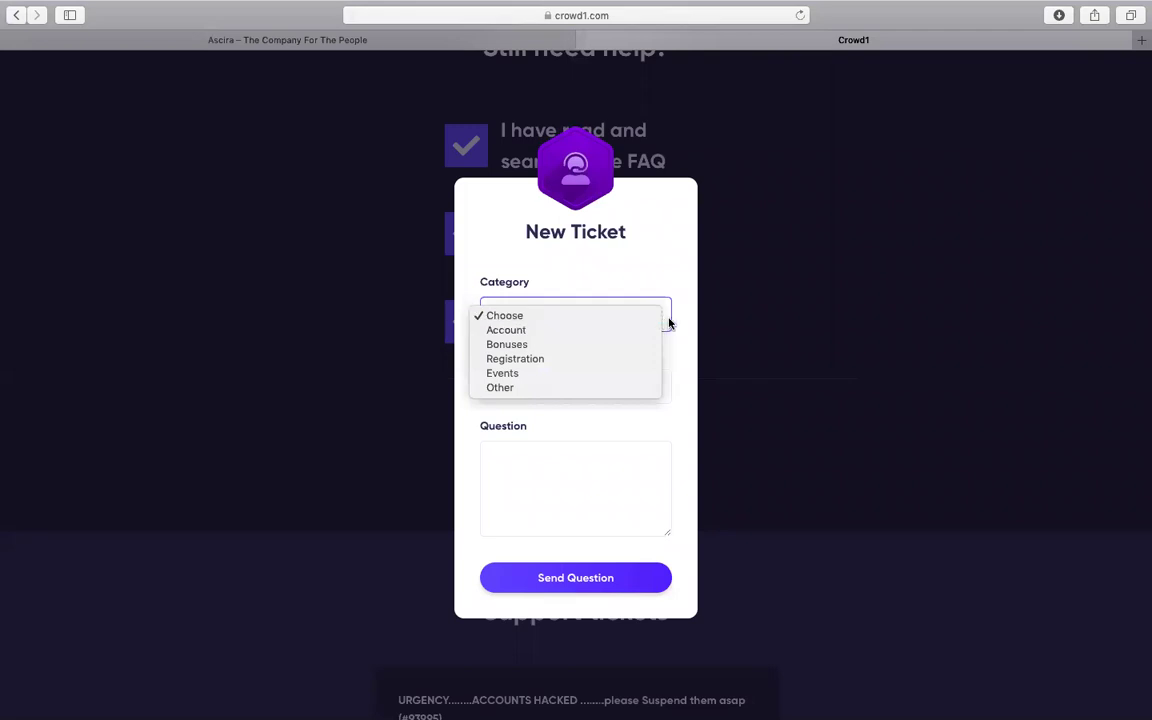
pyautogui.click(546, 360)
# Enter the ticket subject ADRESS MOFICATION
pyautogui.click(547, 407)
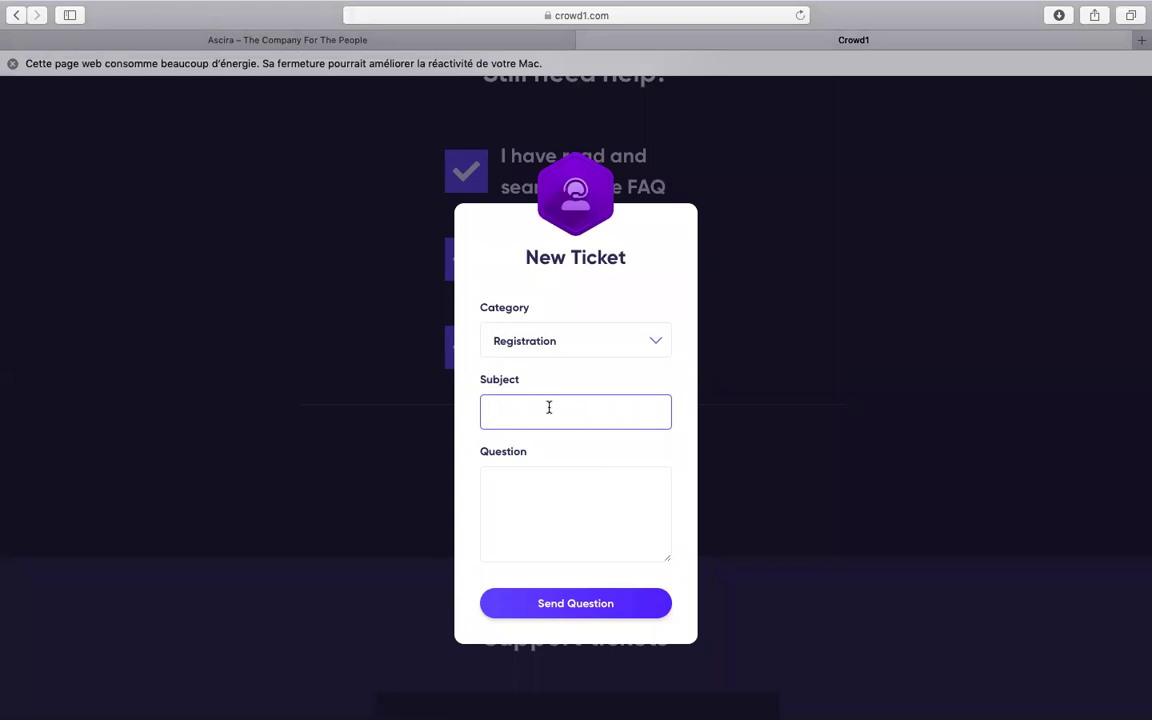
pyautogui.write('ADRESS')
pyautogui.write('MOFICATION')
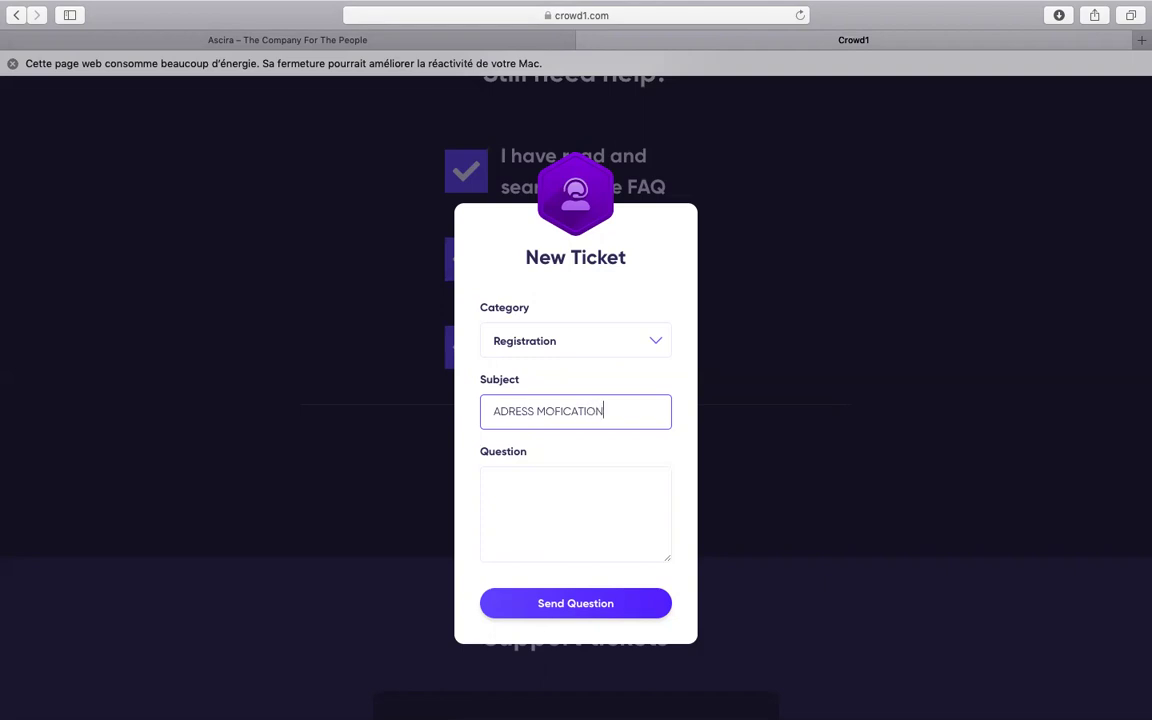
# Write the question text introducing 'par l adresse suivante' and begin the postal code line
pyautogui.click(517, 492)
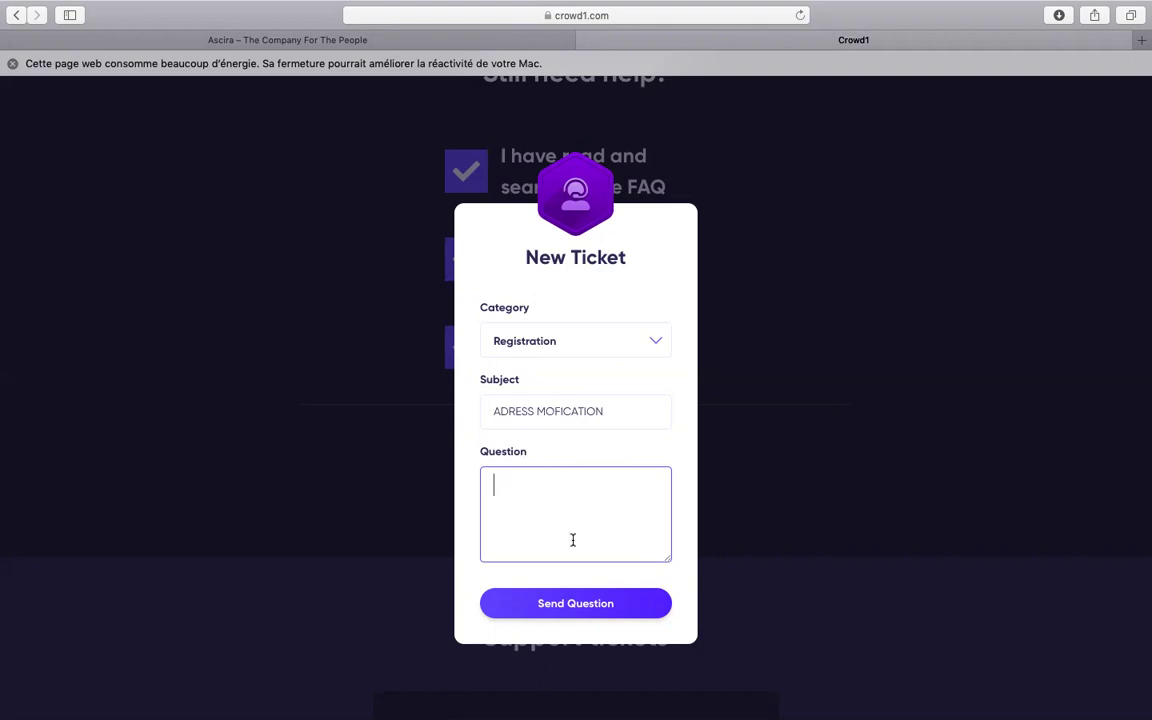
pyautogui.write('Vo')
pyautogui.press('Return')
pyautogui.press('Return')
pyautogui.press('Return')
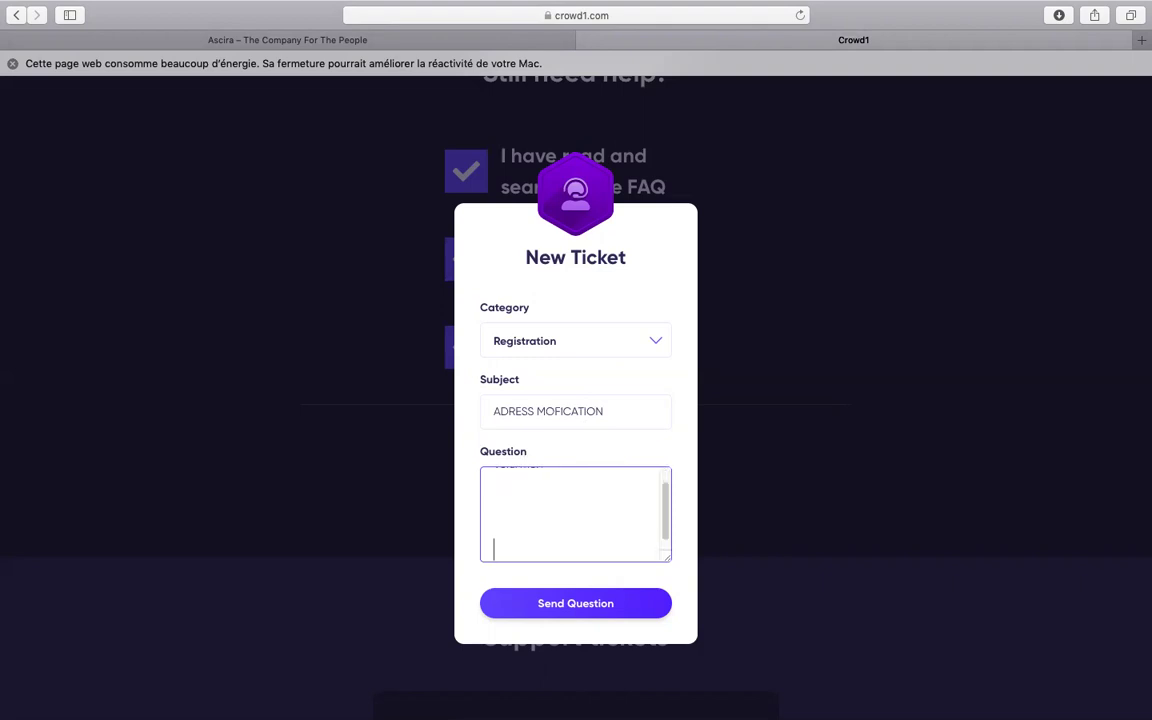
pyautogui.write('par l adresse suivante :')
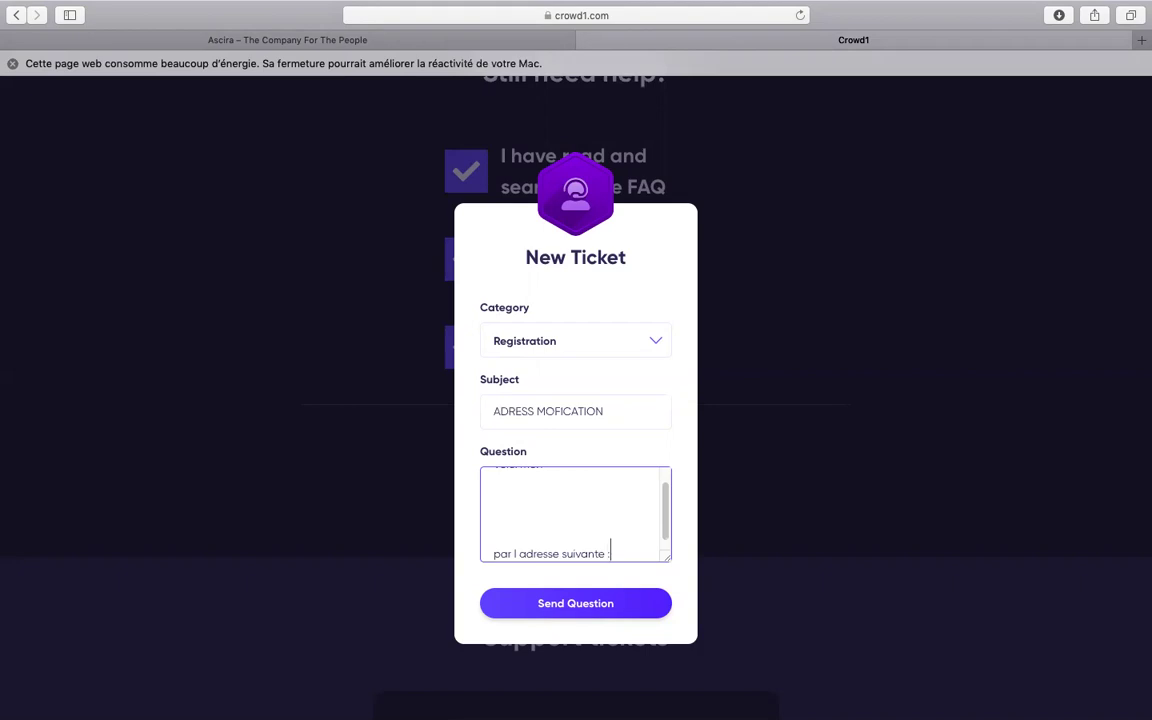
pyautogui.press('Return')
pyautogui.press('Return')
pyautogui.press('Return')
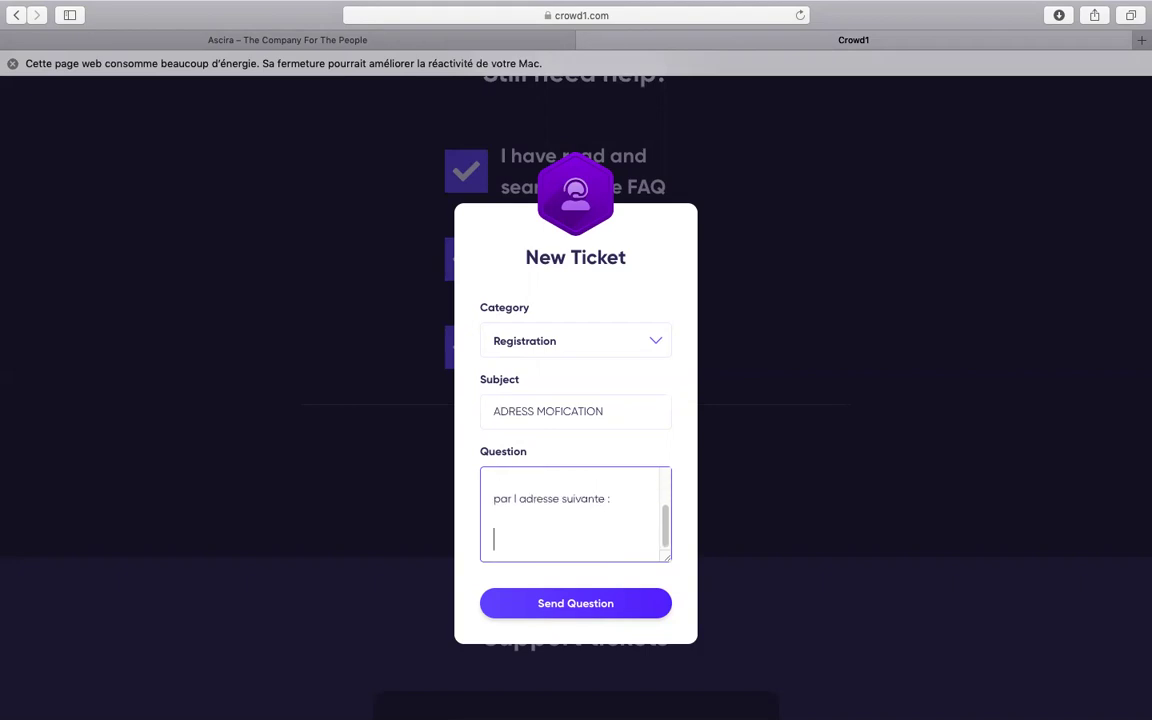
pyautogui.write('code postal : 225')
# Correct the postal code digit, review the message, and close the ticket form without sending
pyautogui.press('Return')
pyautogui.press('Return')
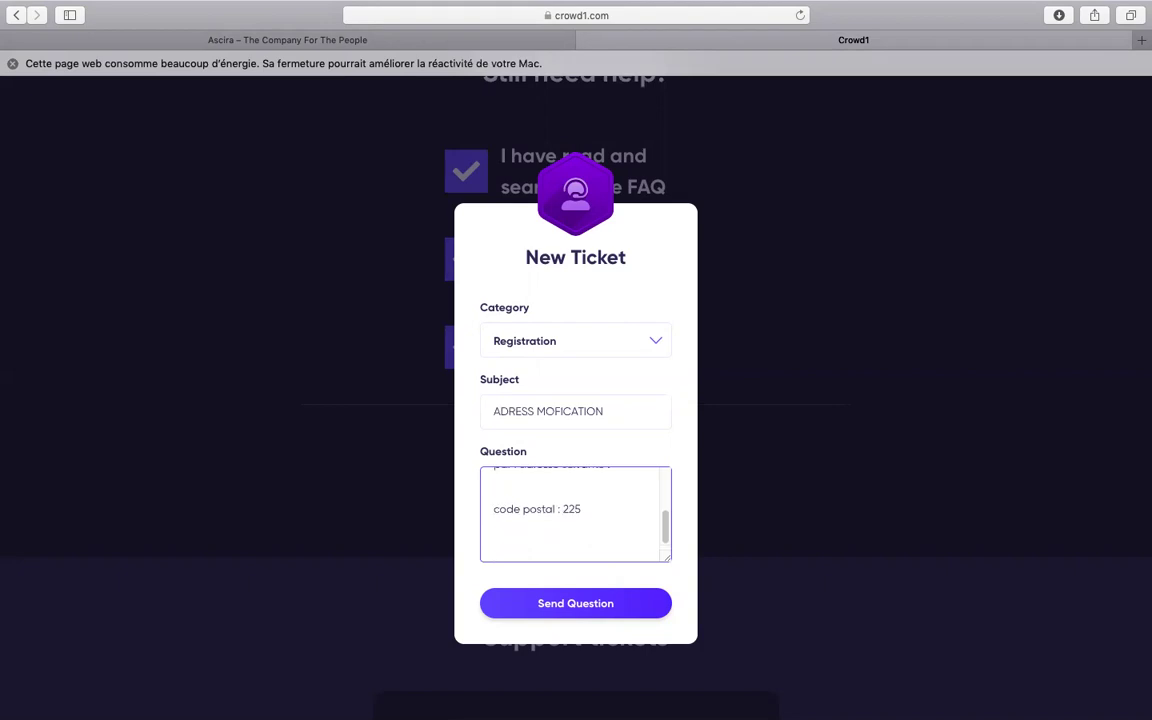
pyautogui.press('BackSpace')
pyautogui.press('BackSpace')
pyautogui.press('BackSpace')
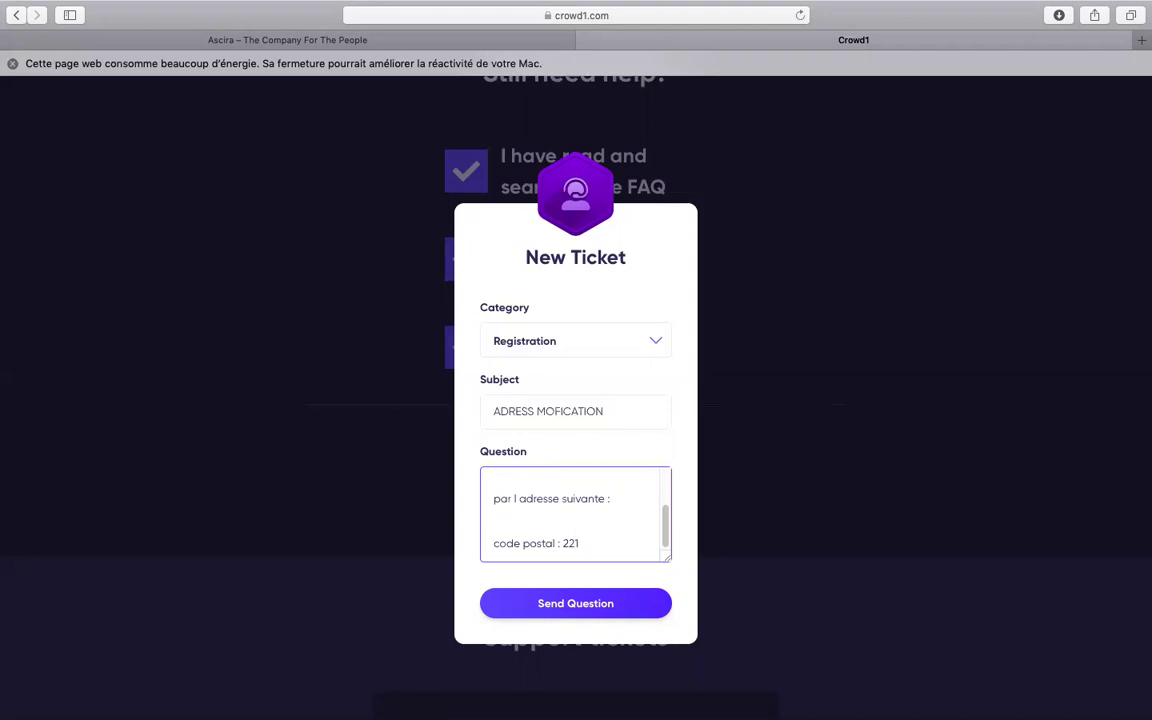
pyautogui.write('1')
pyautogui.press('Return')
pyautogui.press('Return')
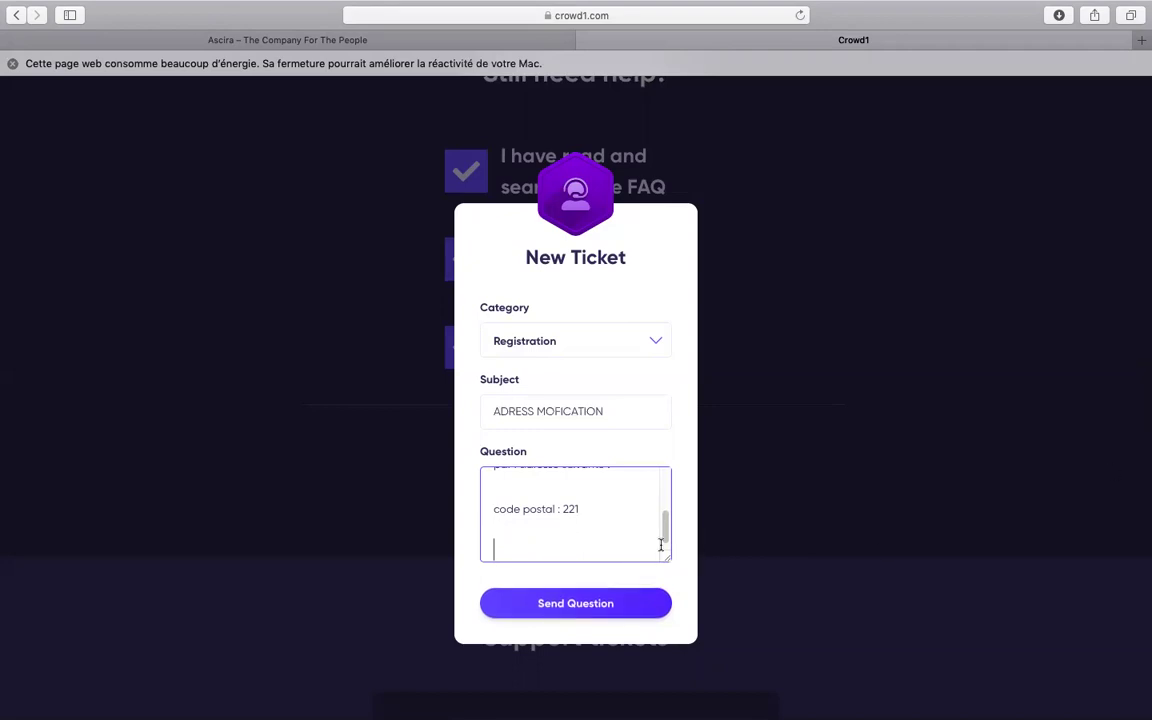
pyautogui.scroll(10, 540, 520)
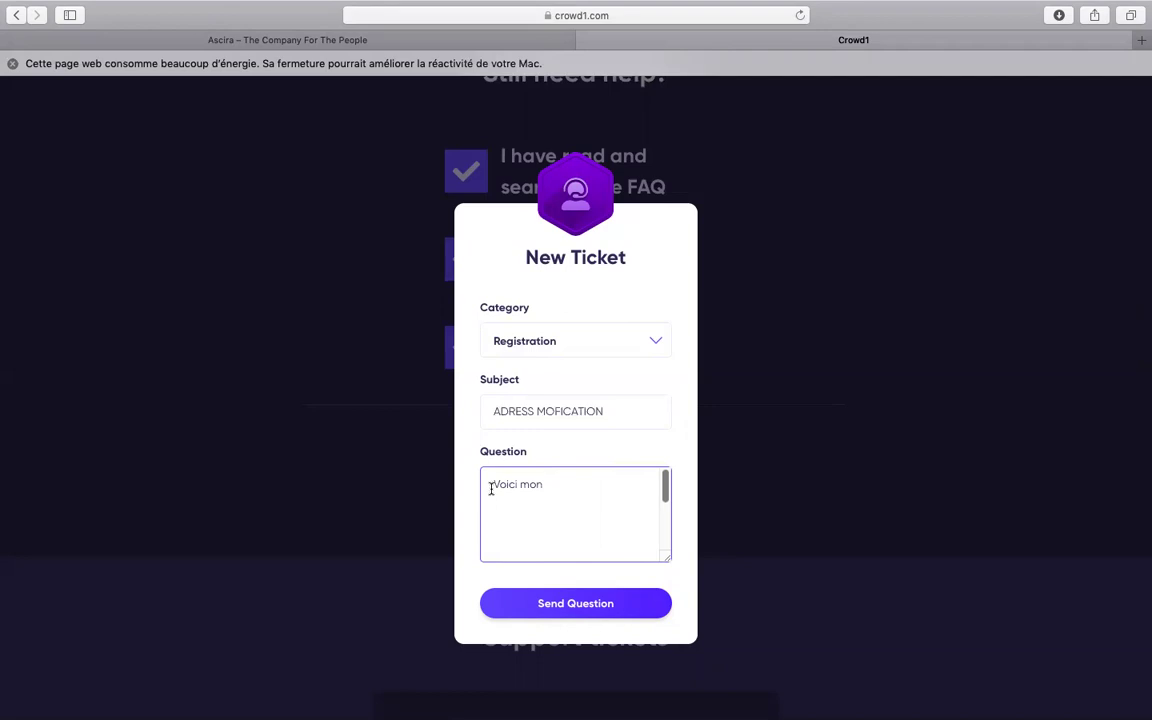
pyautogui.moveTo(491, 488); pyautogui.dragTo(573, 489)
pyautogui.moveTo(669, 481); pyautogui.dragTo(666, 503)
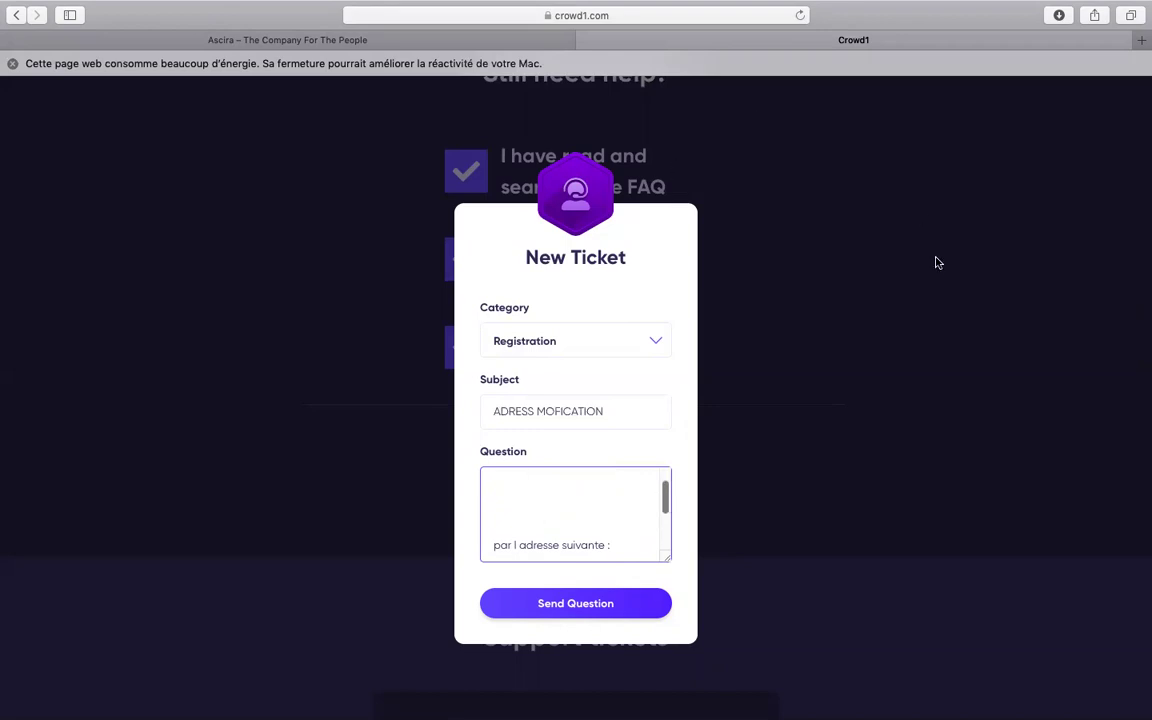
pyautogui.click(884, 193)
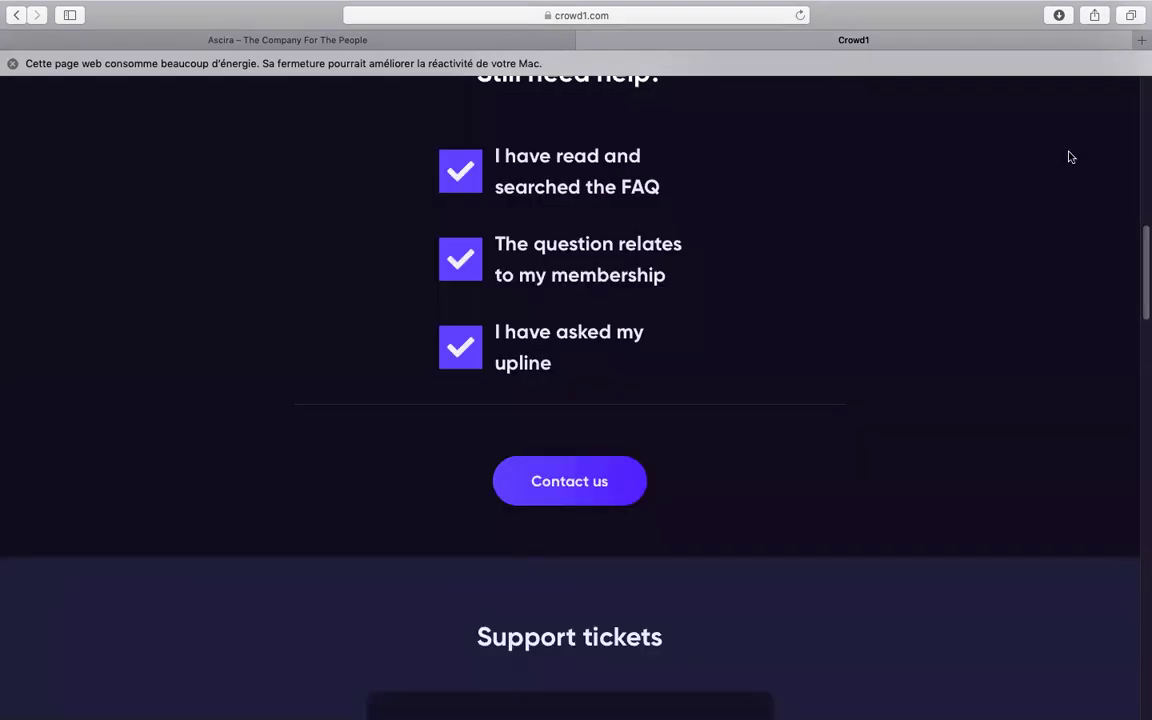
# Open the Pioneer Token page from the TOPFINANCE account menu and look over its token value
pyautogui.moveTo(1142, 252); pyautogui.dragTo(1141, 131)
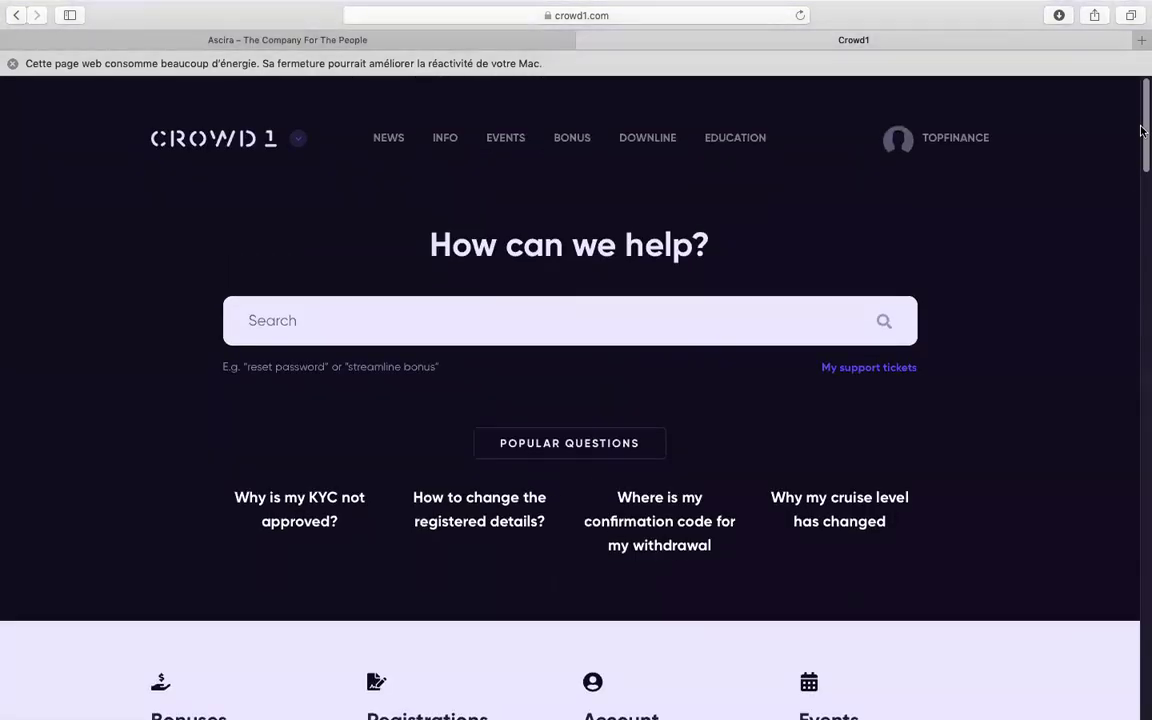
pyautogui.click(946, 150)
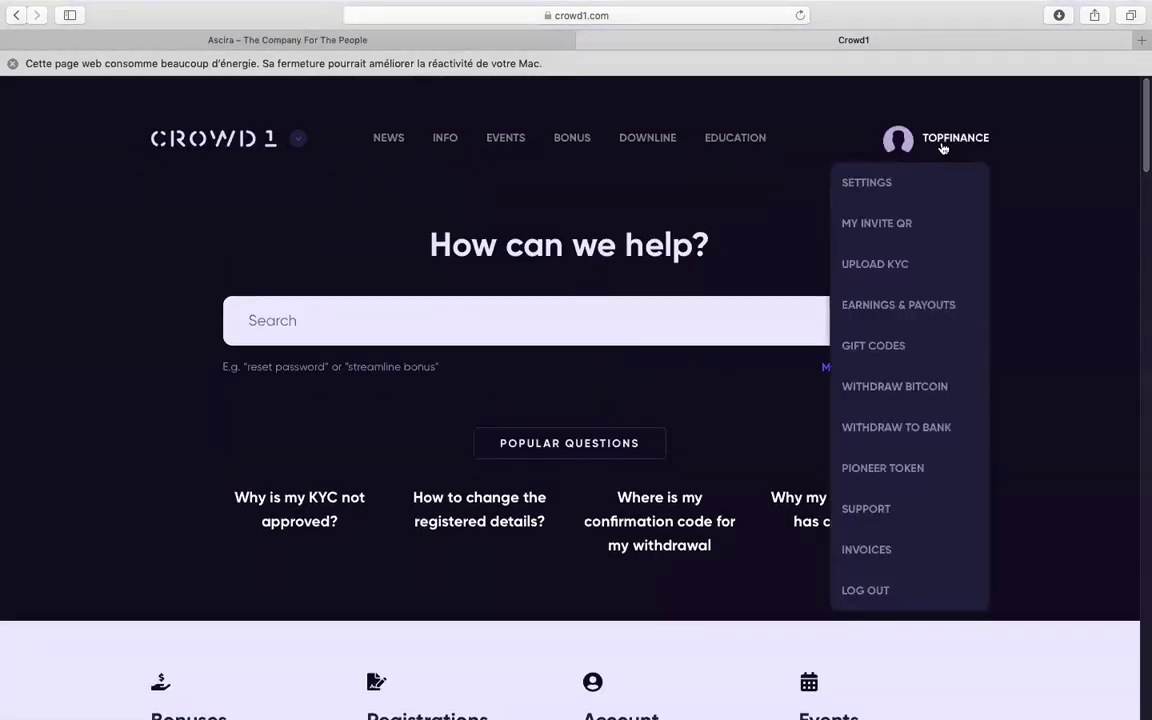
pyautogui.click(892, 479)
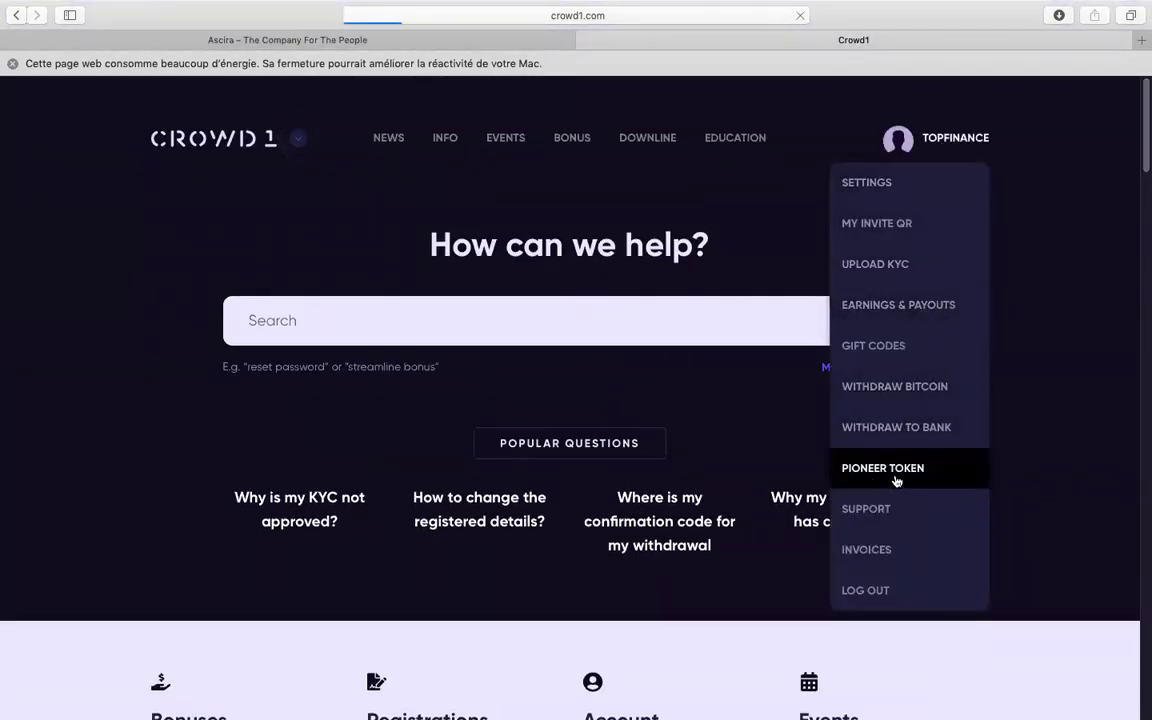
pyautogui.scroll(-9, 1142, 220)
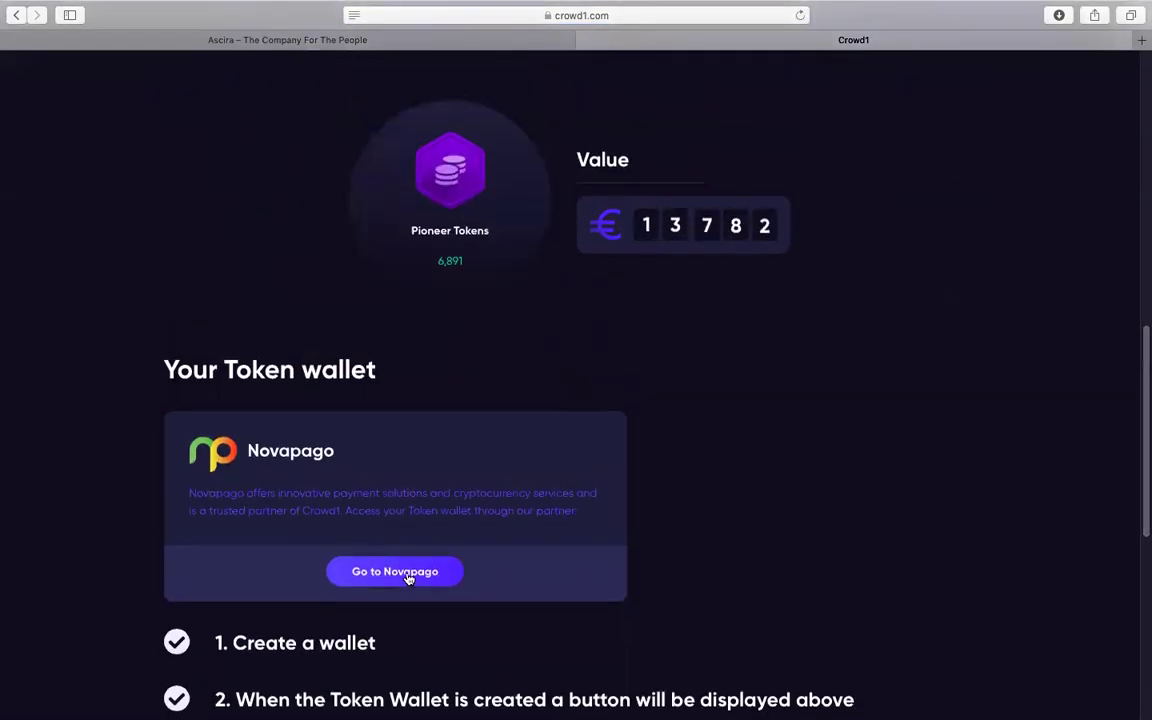
pyautogui.scroll(10, 1140, 432)
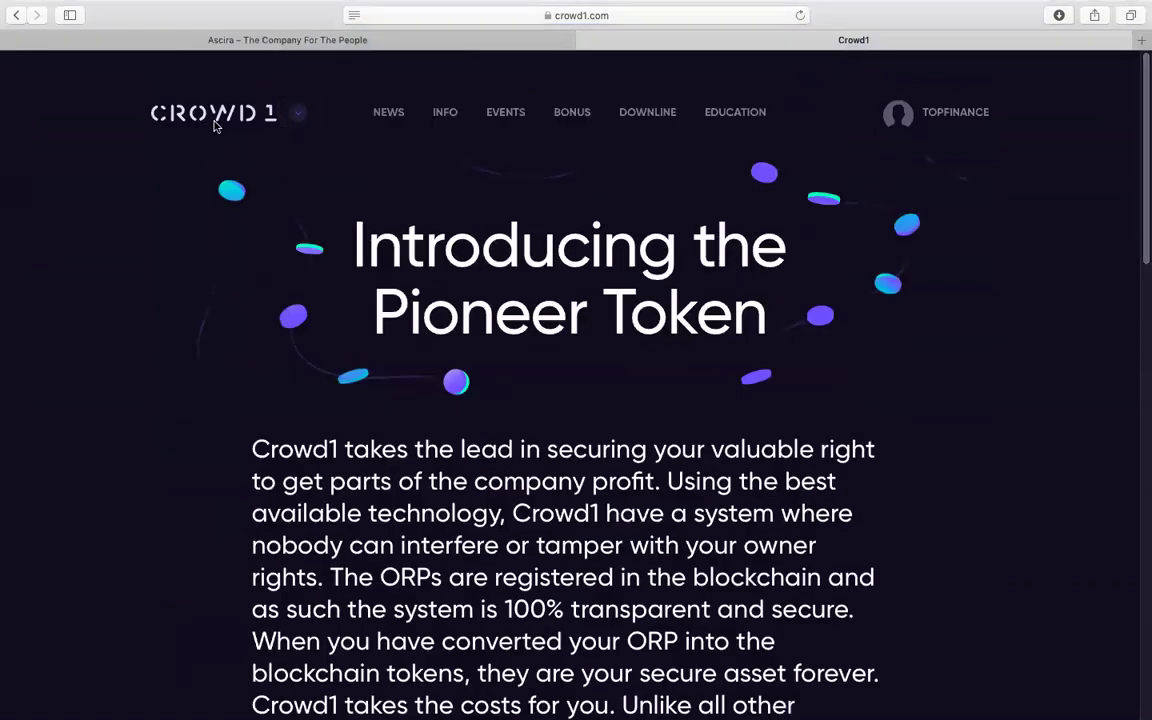
# Return to the member dashboard and scroll through its balances and Potential Bonus
pyautogui.click(647, 112)
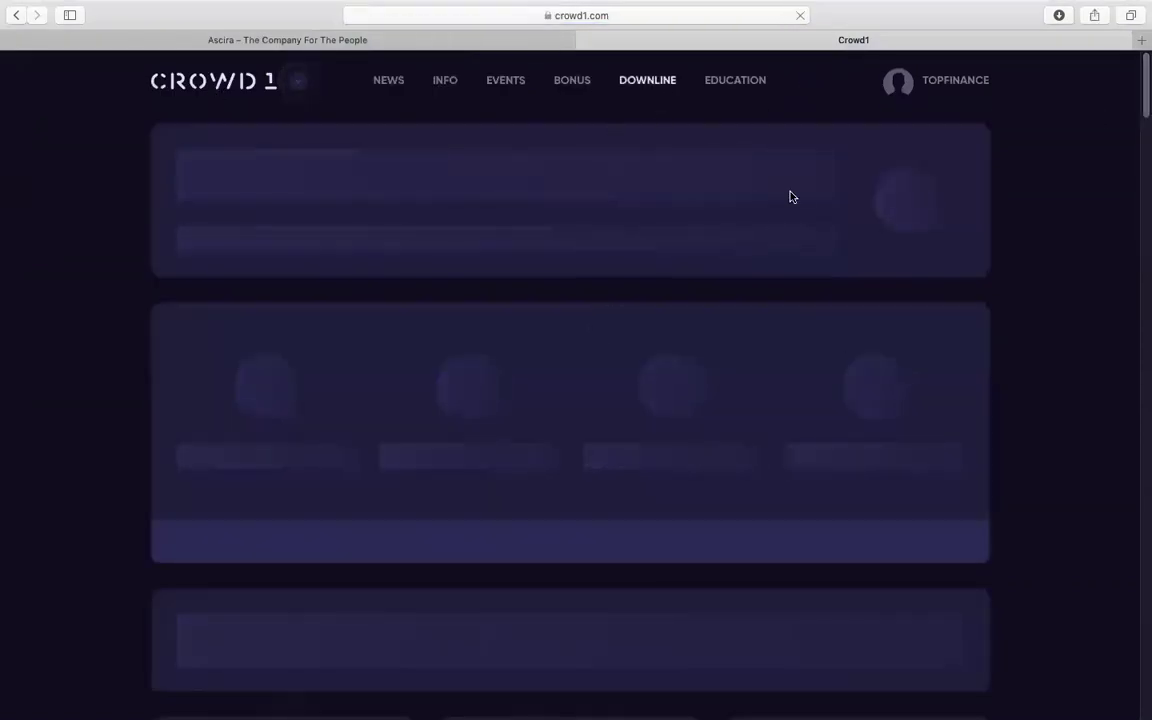
pyautogui.scroll(-3, 1143, 105)
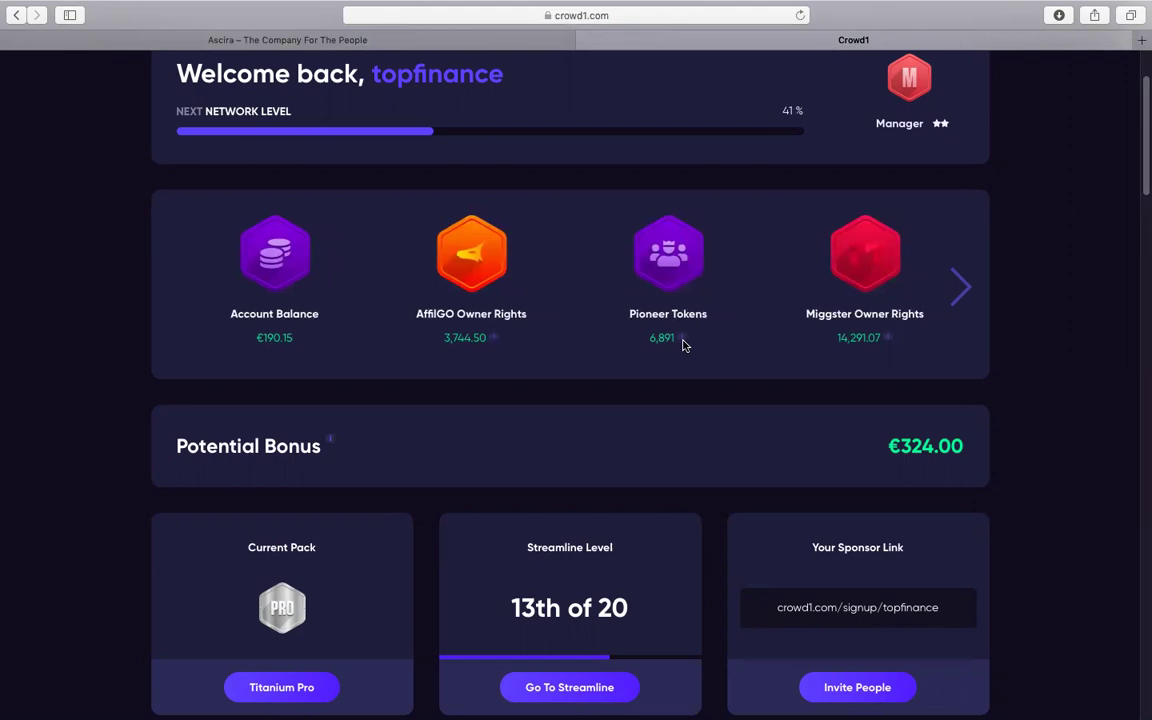
pyautogui.moveTo(686, 345)
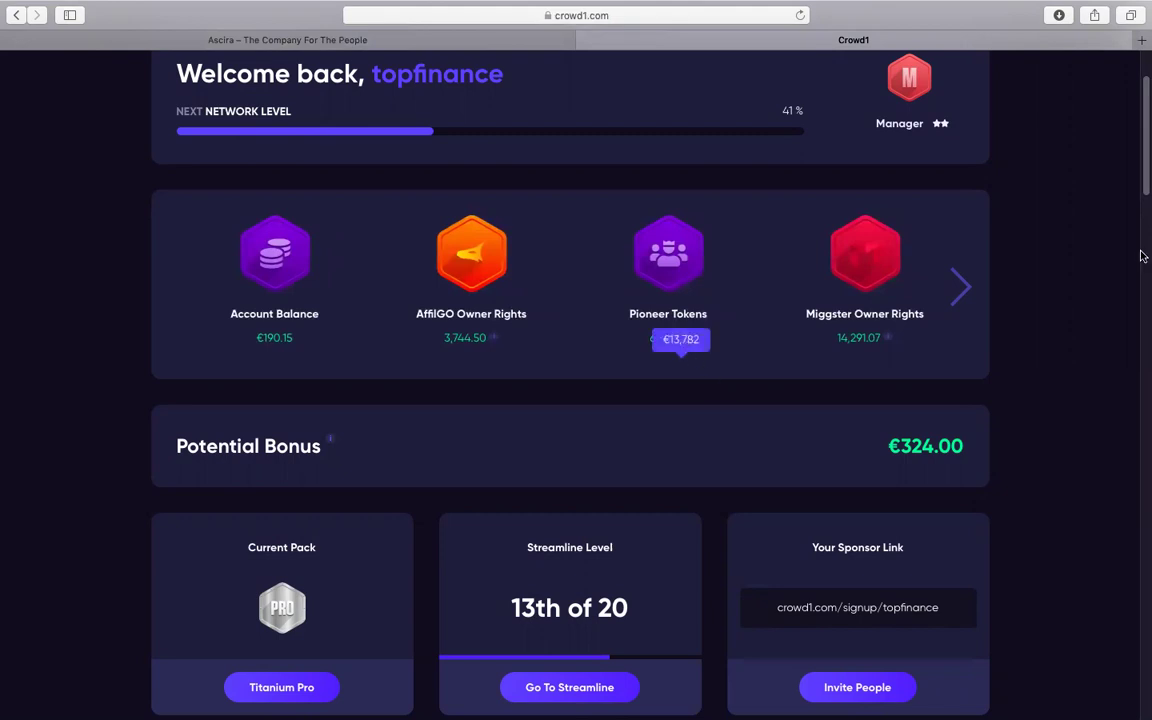
pyautogui.scroll(3, 1136, 117)
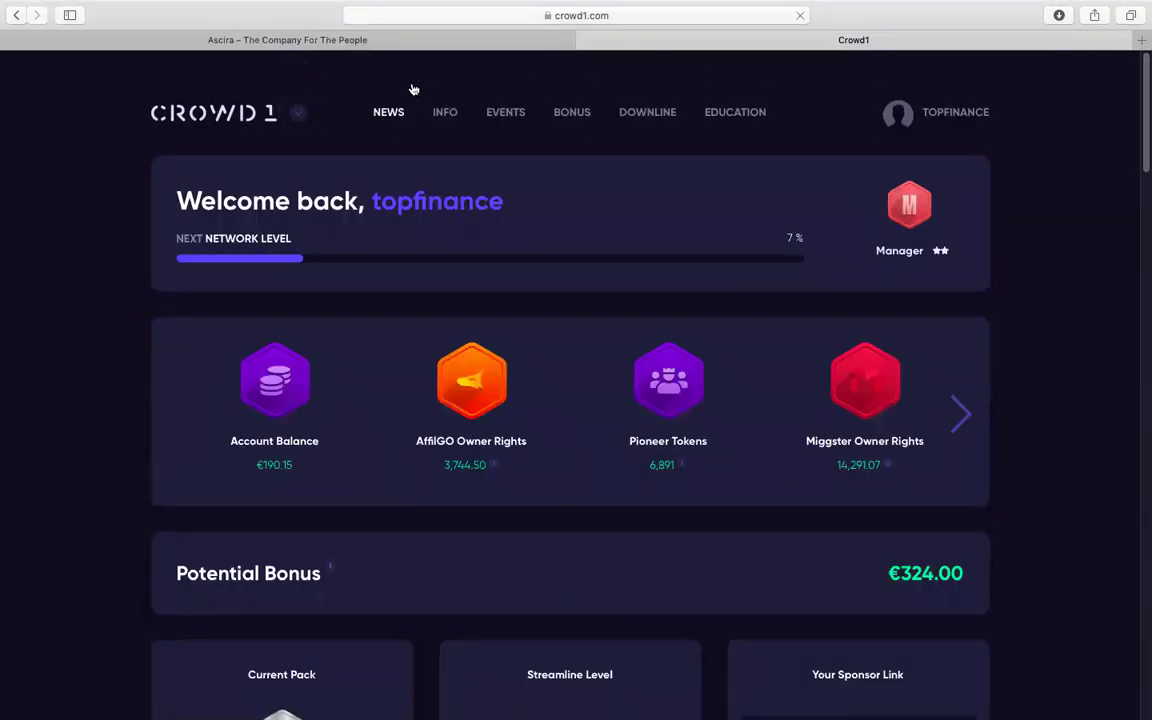
# Read the Exchange page on trading Owner Rights, then return to the dashboard via the CROWD1 logo
pyautogui.moveTo(448, 119)
pyautogui.click(422, 303)
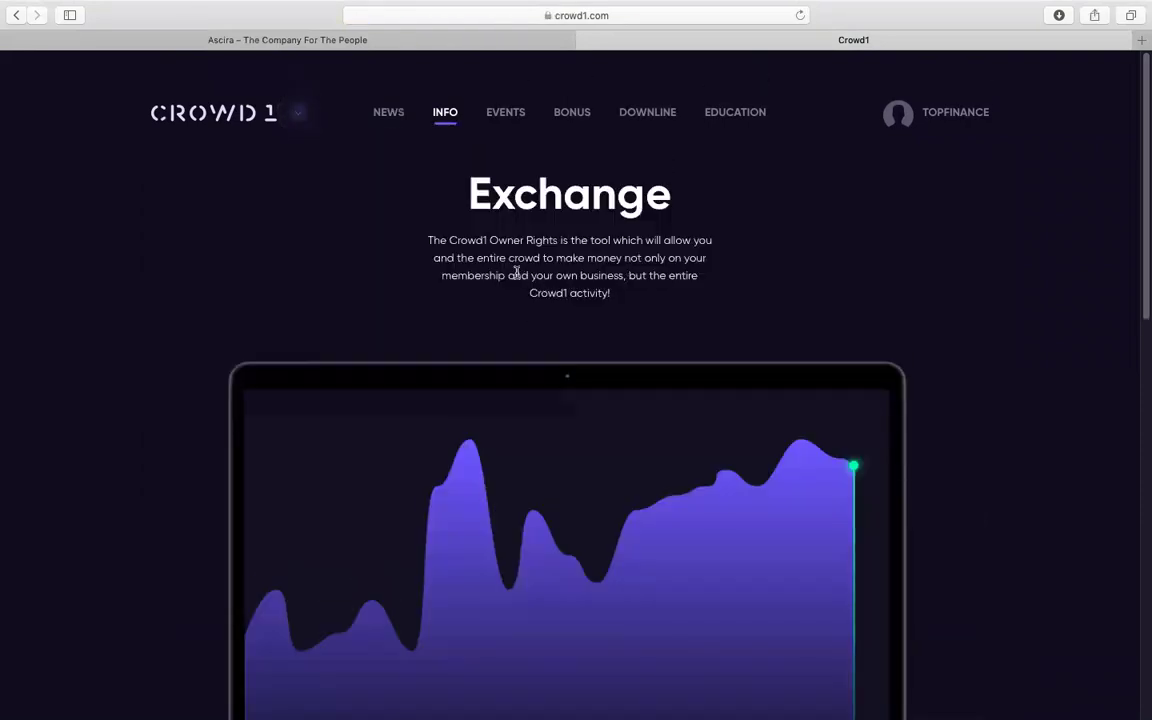
pyautogui.moveTo(1140, 256); pyautogui.dragTo(1131, 542)
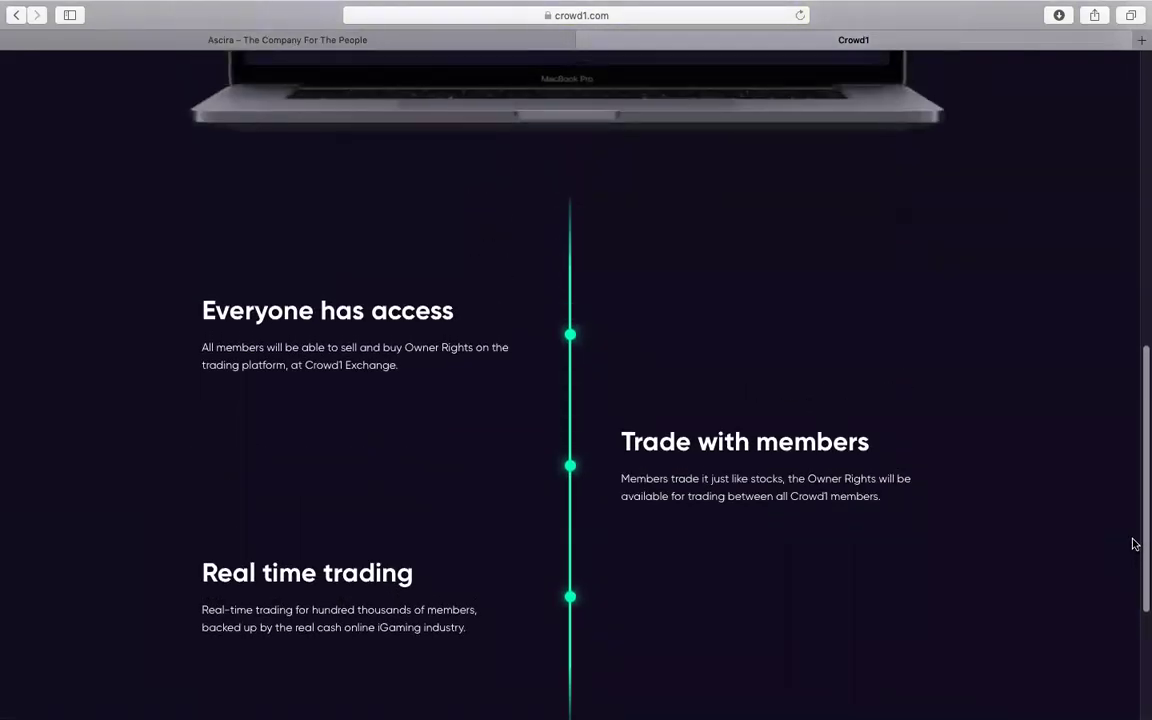
pyautogui.moveTo(1142, 373); pyautogui.dragTo(1137, 141)
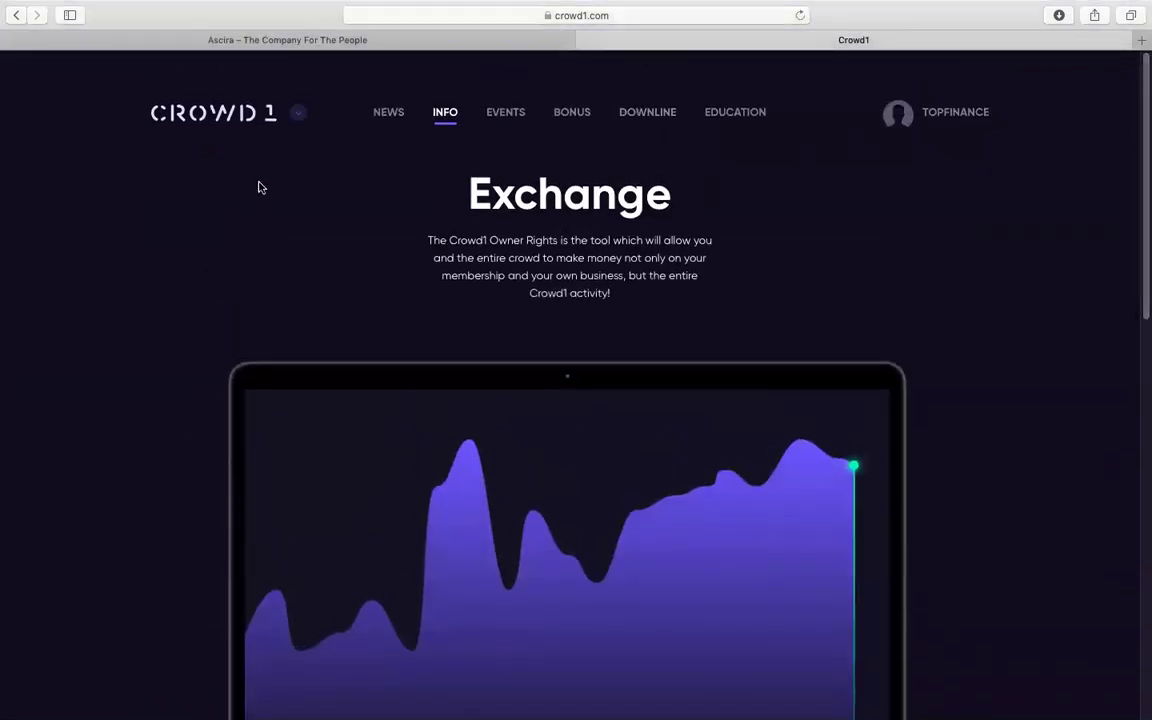
pyautogui.click(239, 118)
pyautogui.moveTo(972, 72)
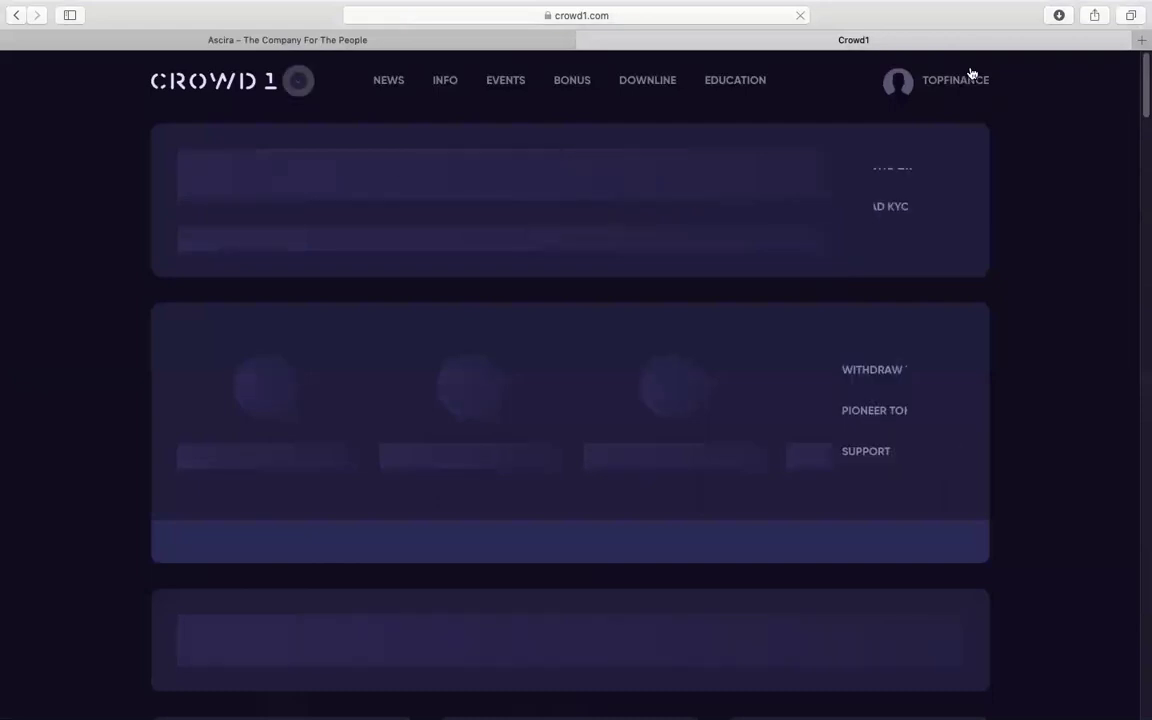